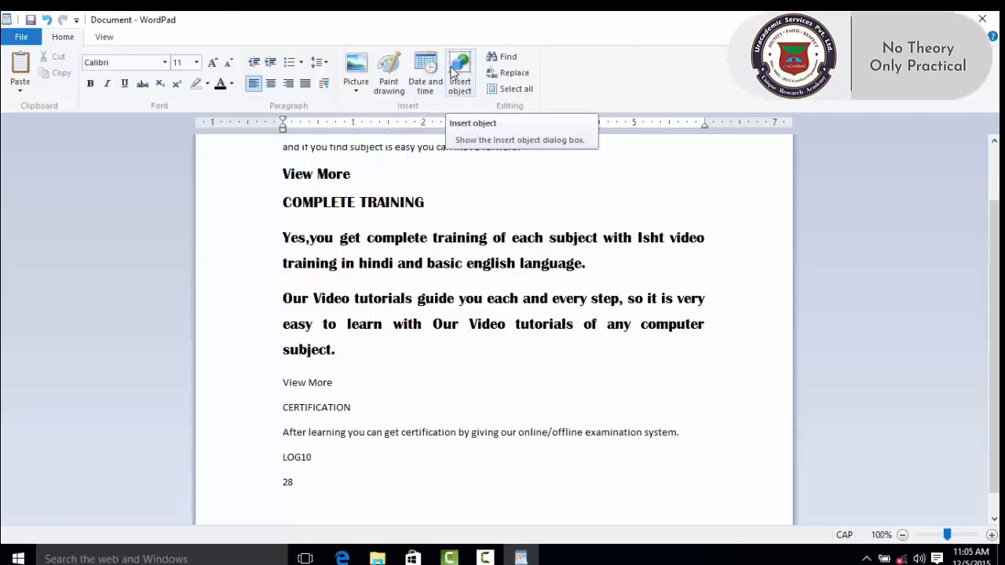
# Insert the STAR THREE picture from the Pictures folder at the end of the document
pyautogui.click(355, 69)
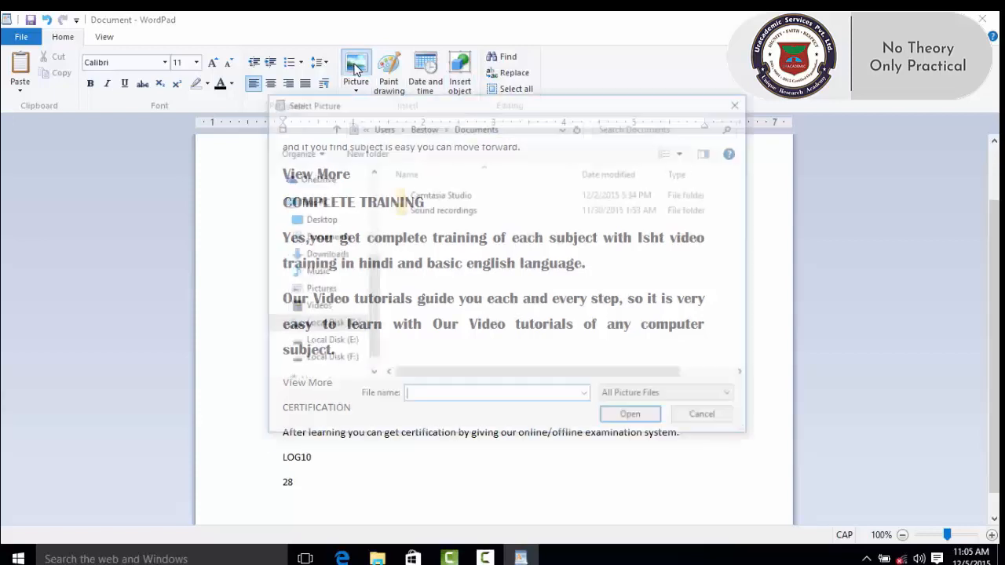
pyautogui.click(319, 291)
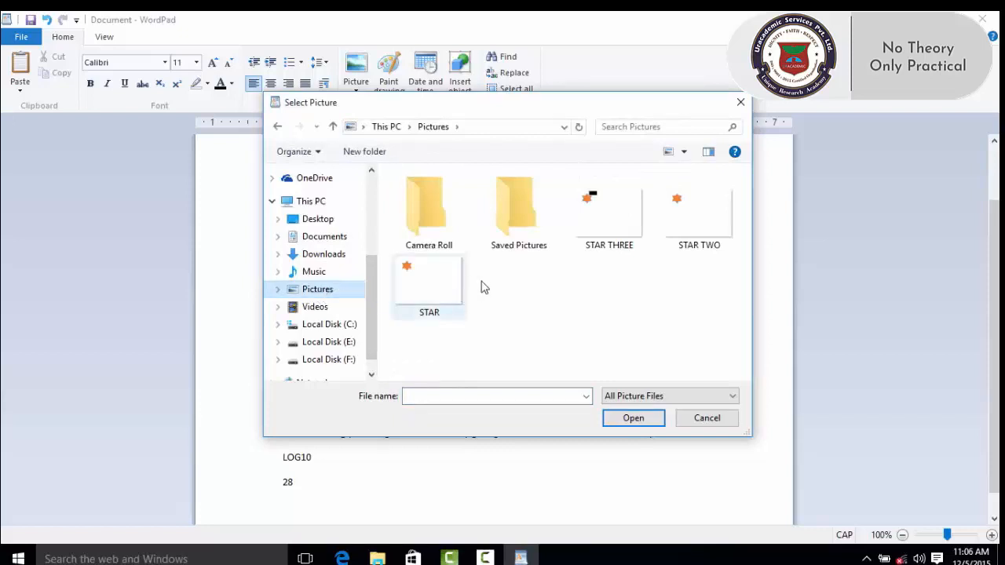
pyautogui.click(598, 225)
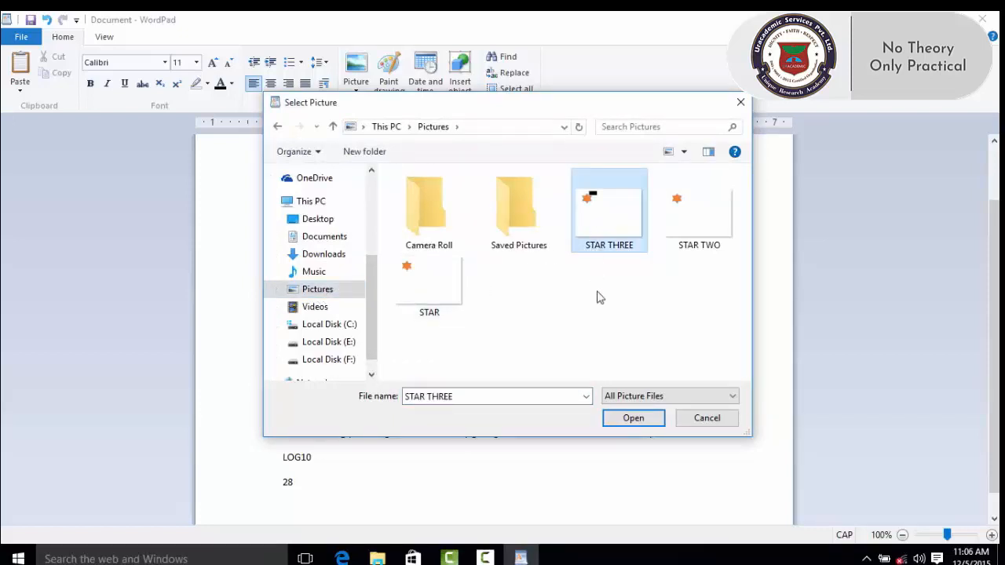
pyautogui.click(639, 419)
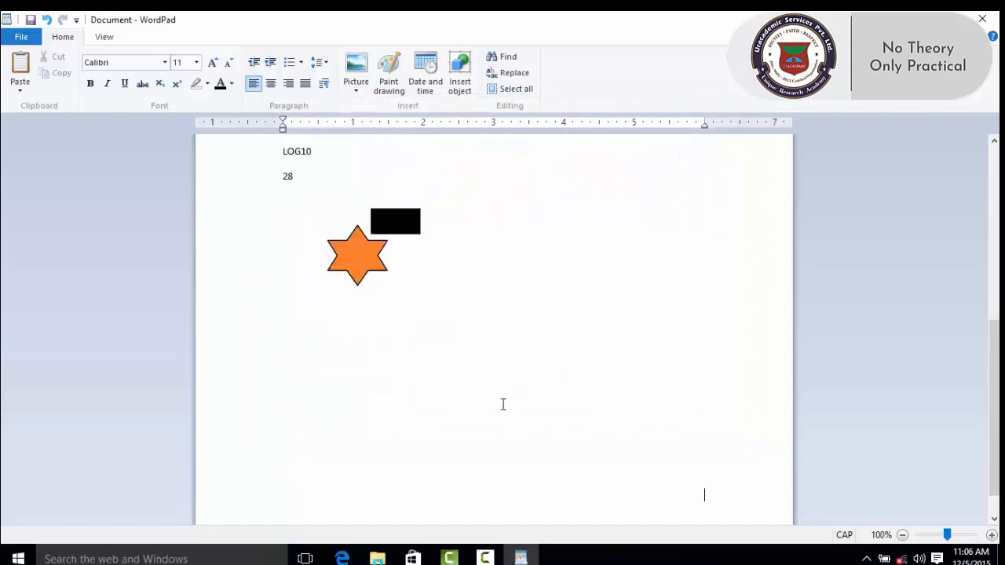
# Shrink the inserted STAR THREE picture proportionally to about 4.4 inches wide, and stretch only its width to about 5.4 inches
pyautogui.scroll(-1, 500, 406)
pyautogui.scroll(2, 496, 412)
pyautogui.click(398, 300)
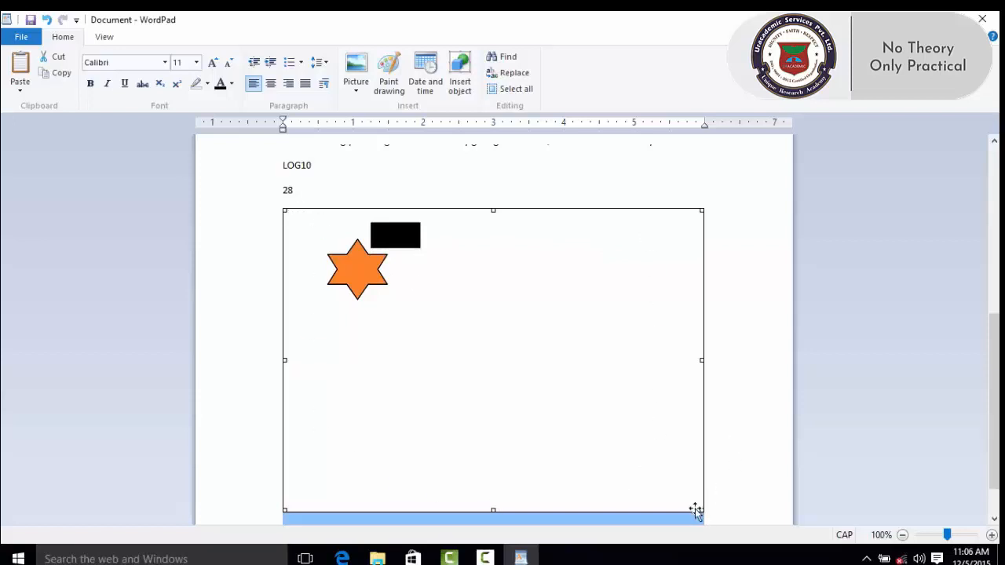
pyautogui.moveTo(694, 496); pyautogui.dragTo(590, 430)
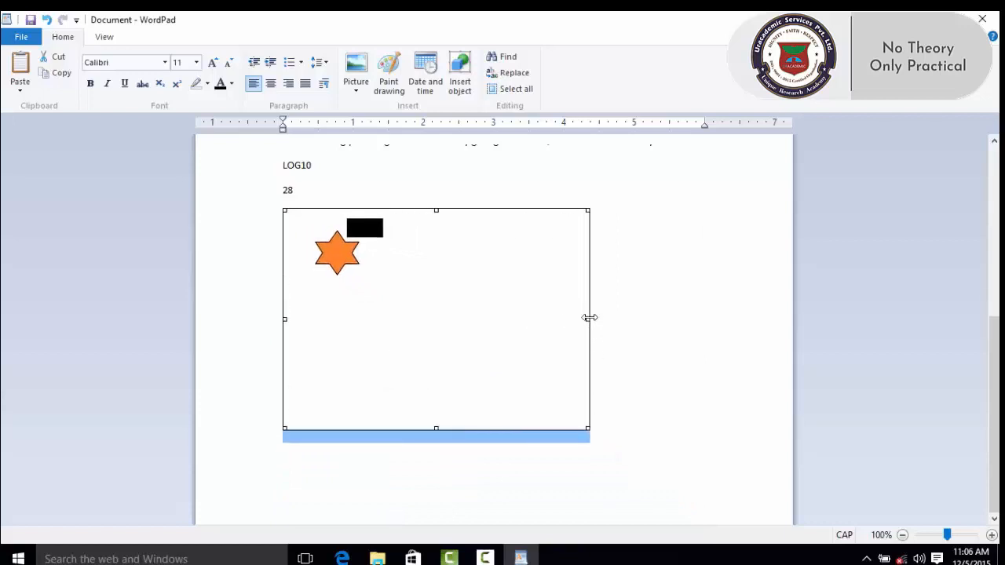
pyautogui.moveTo(589, 319); pyautogui.dragTo(660, 317)
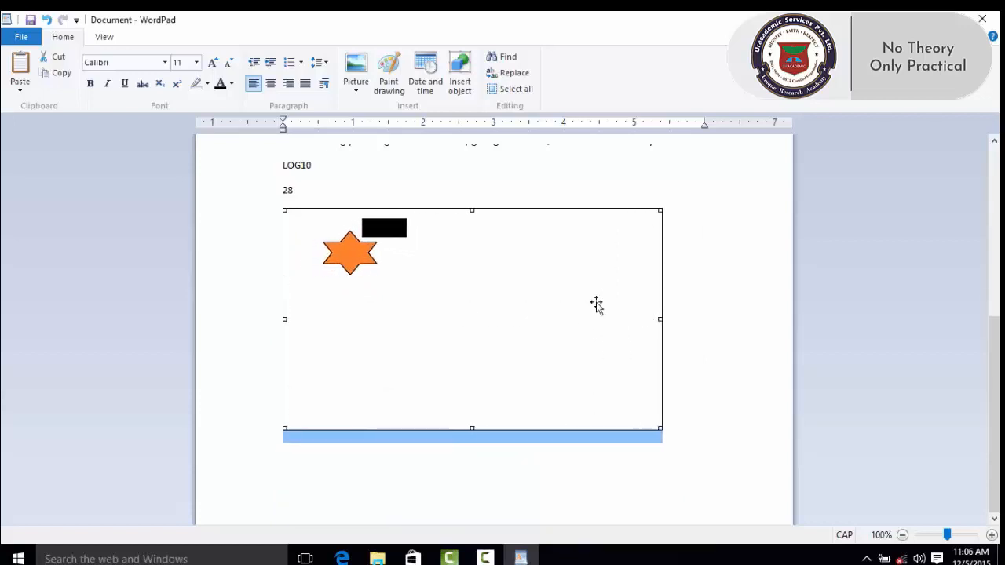
pyautogui.click(703, 277)
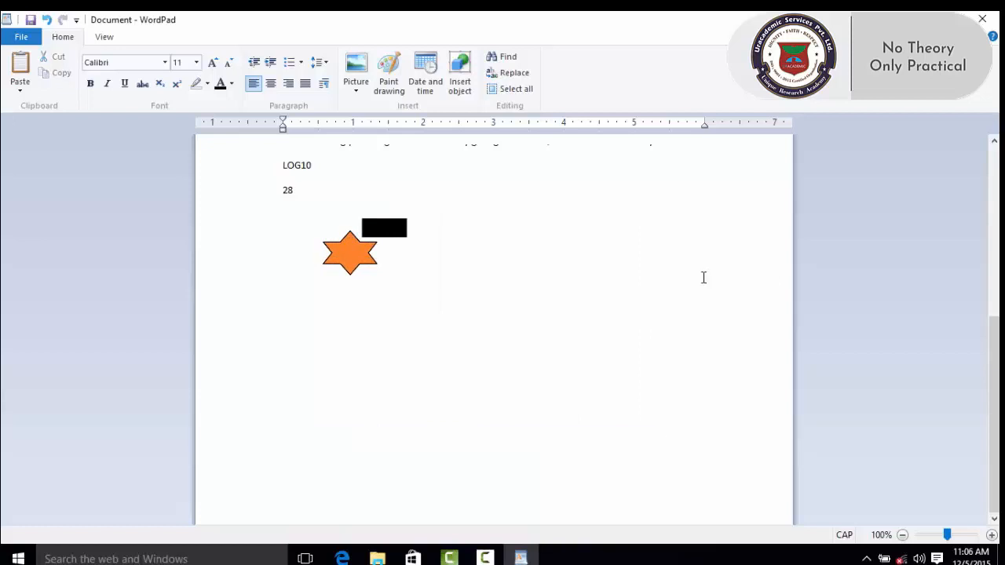
# Delete the resized STAR THREE picture from the document
pyautogui.click(483, 288)
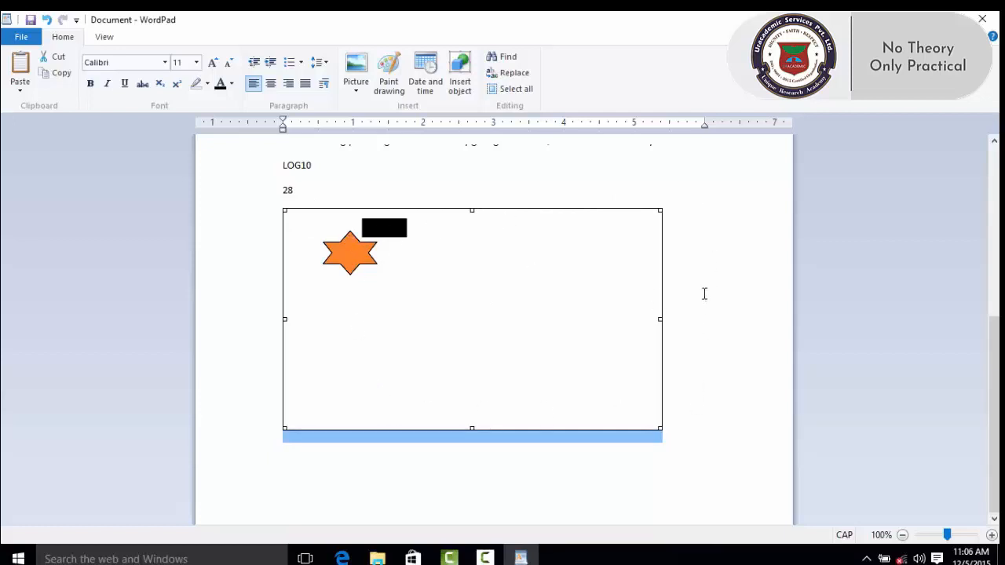
pyautogui.press('Delete')
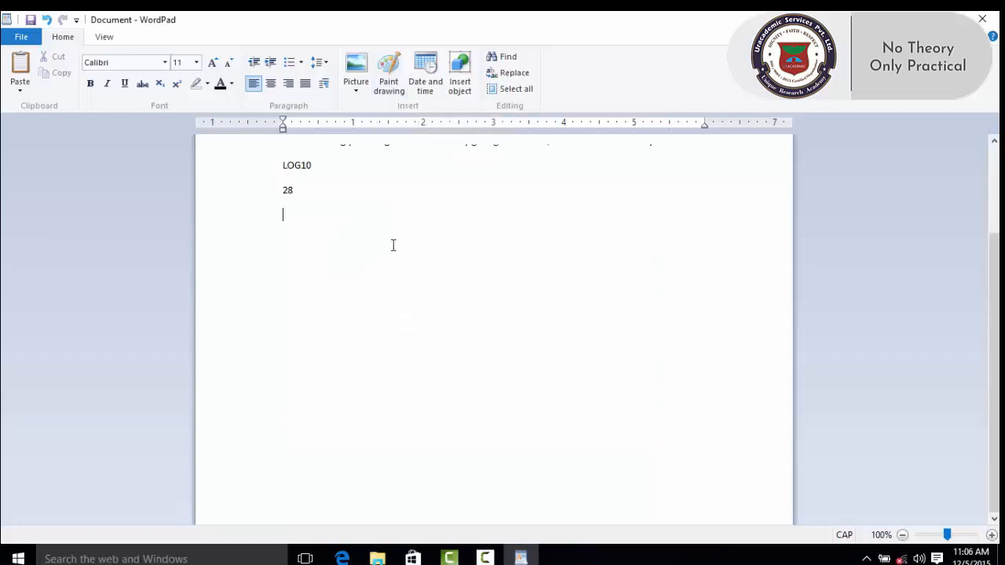
# Insert a blank Paint drawing below the line 28 and return to the document
pyautogui.click(391, 86)
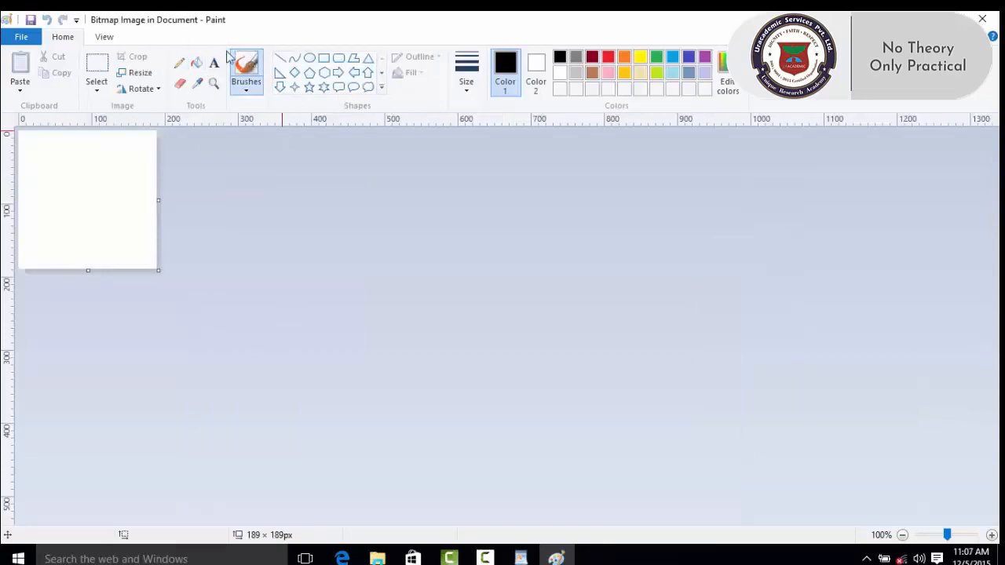
pyautogui.click(982, 18)
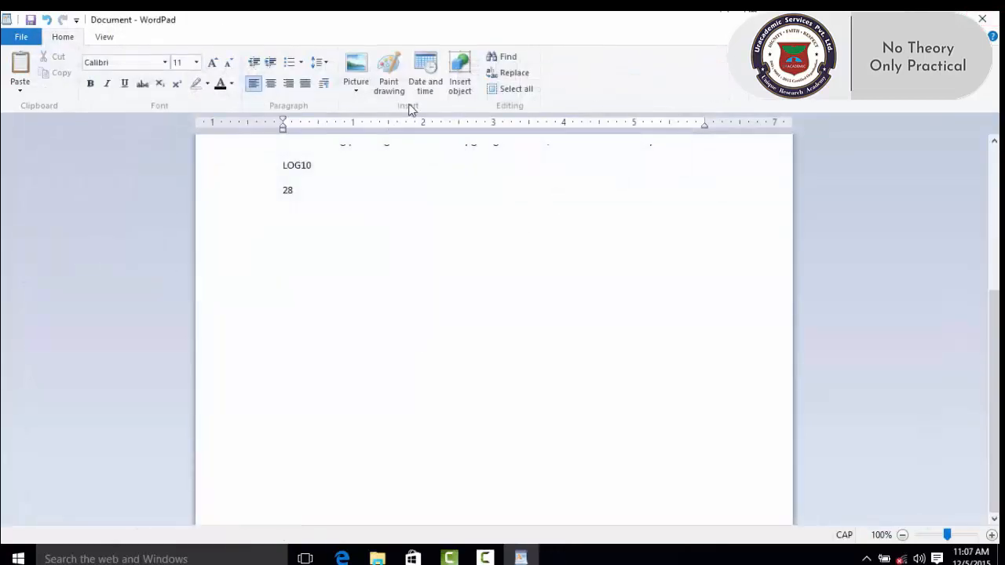
# Insert a Paint drawing containing a black-outlined five-point star about 132 × 130 px, filled with red, and return to the document
pyautogui.click(395, 82)
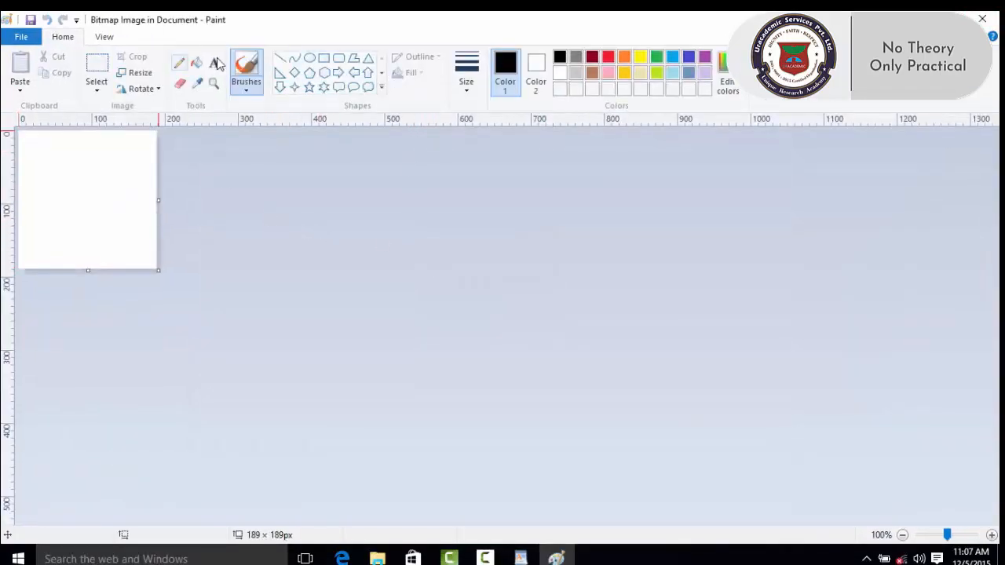
pyautogui.click(309, 86)
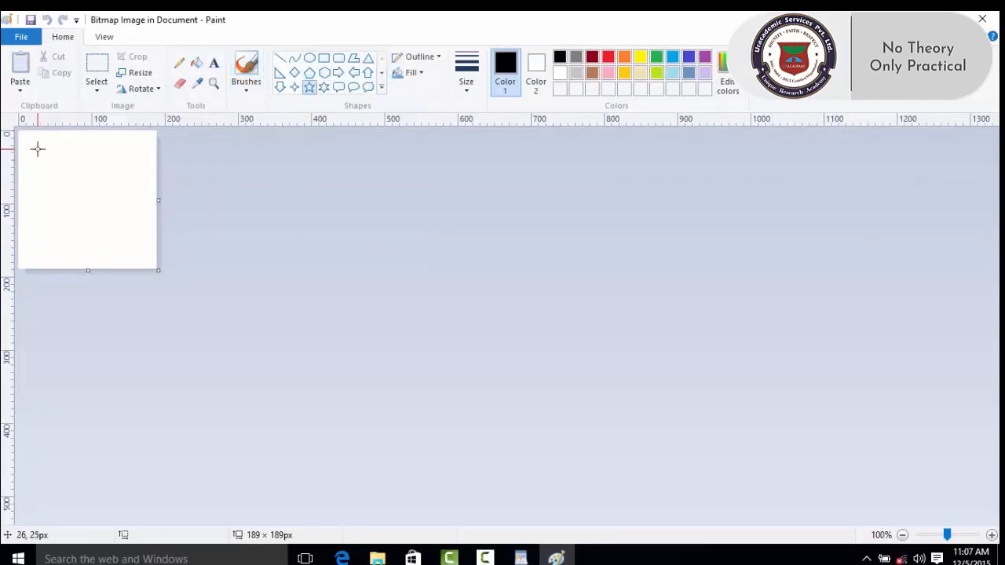
pyautogui.moveTo(37, 149); pyautogui.dragTo(136, 248)
pyautogui.click(196, 62)
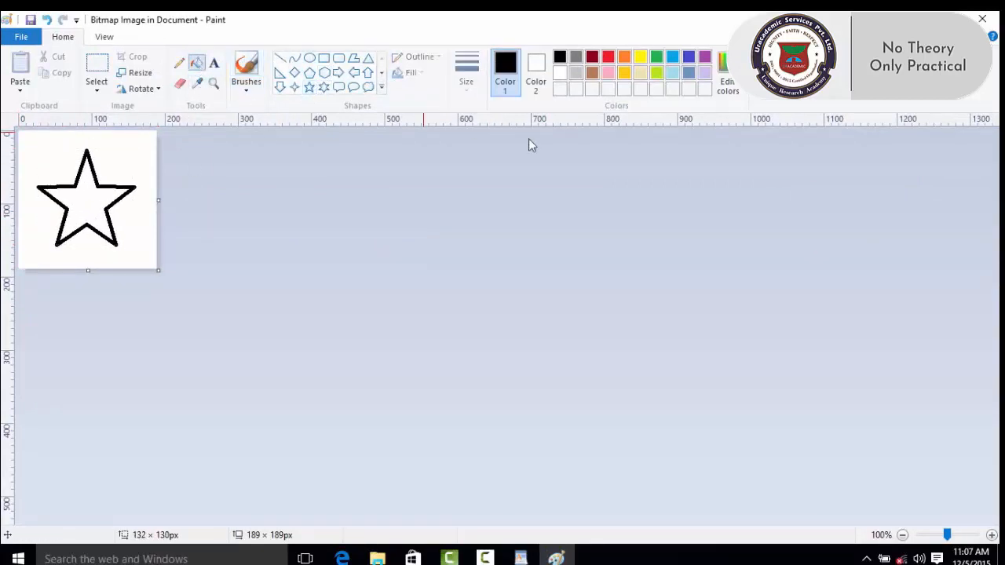
pyautogui.click(609, 58)
pyautogui.click(93, 190)
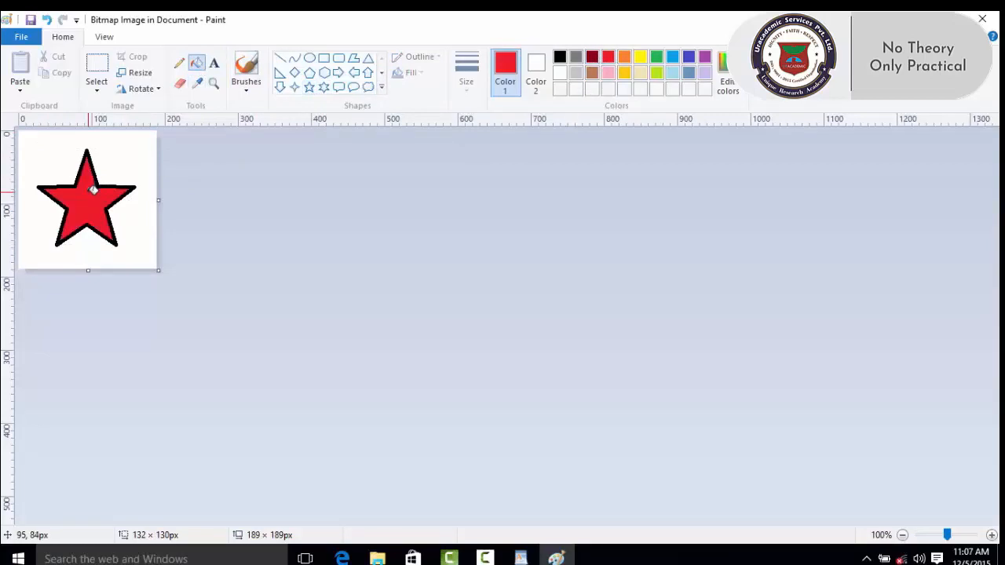
pyautogui.click(982, 19)
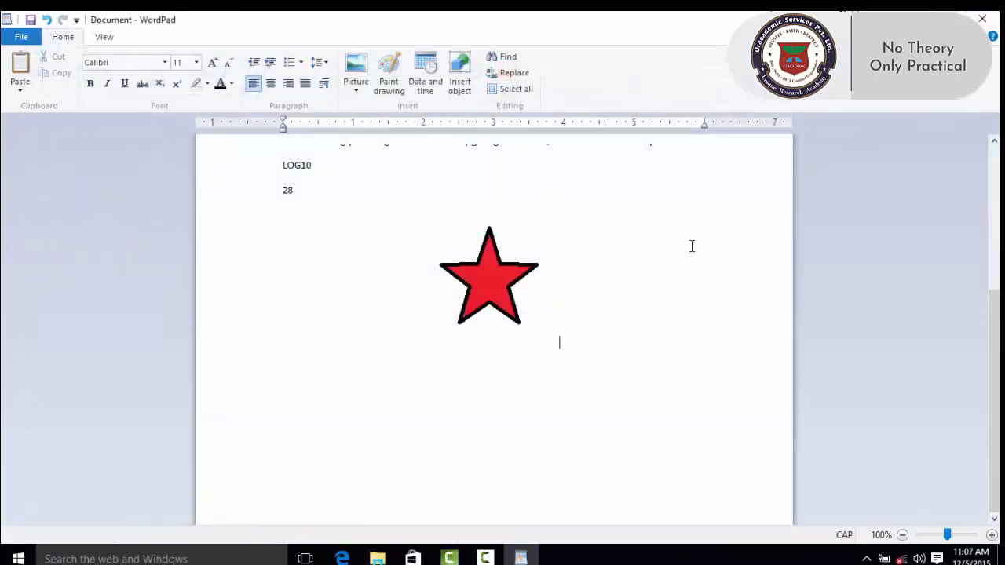
# Shrink the red star drawing slightly to about 1.9 inches wide
pyautogui.click(475, 286)
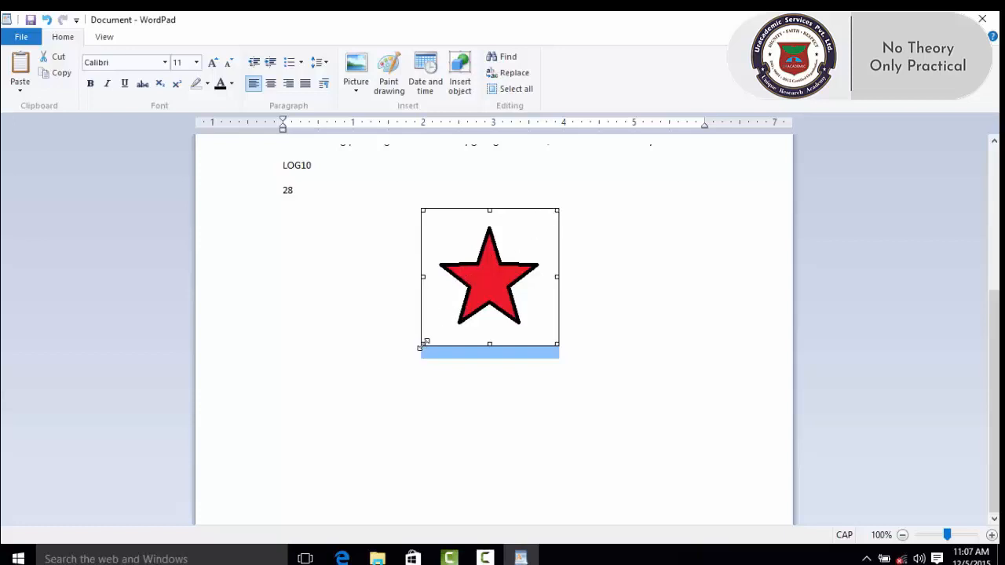
pyautogui.moveTo(422, 344); pyautogui.dragTo(384, 366)
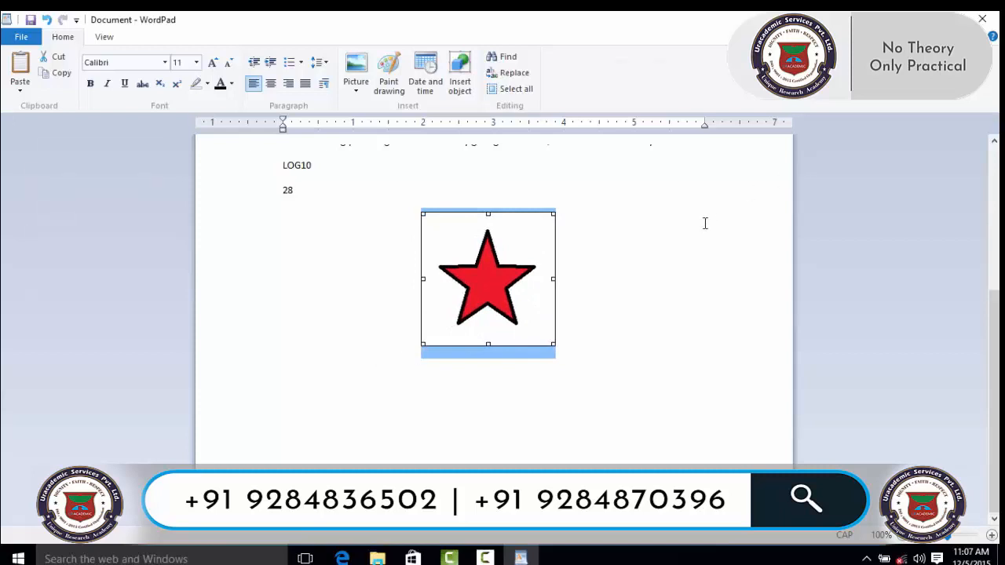
pyautogui.click(675, 265)
# Reopen the embedded star drawing in Paint, close it without editing, and deselect it in the document
pyautogui.click(504, 277)
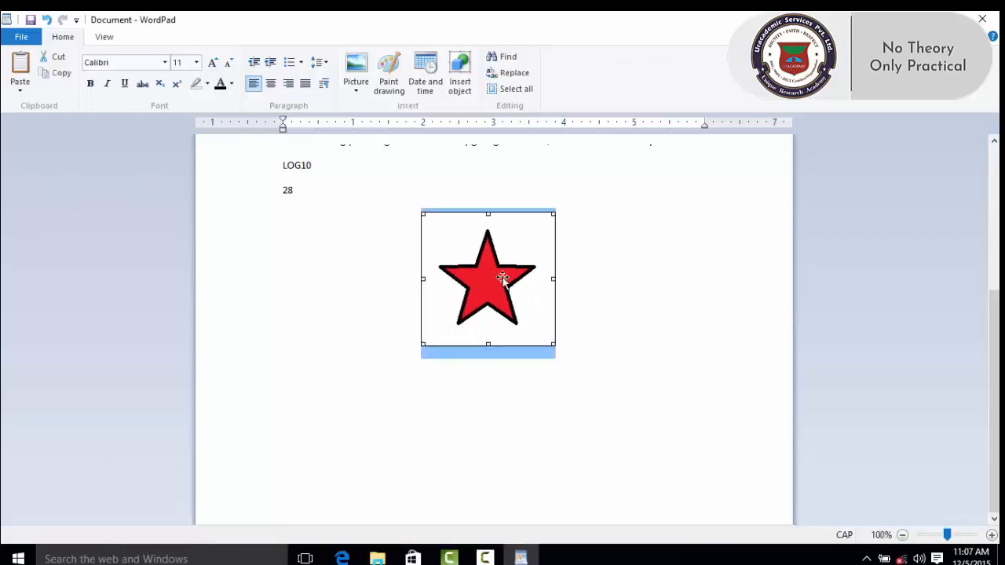
pyautogui.doubleClick(503, 277)
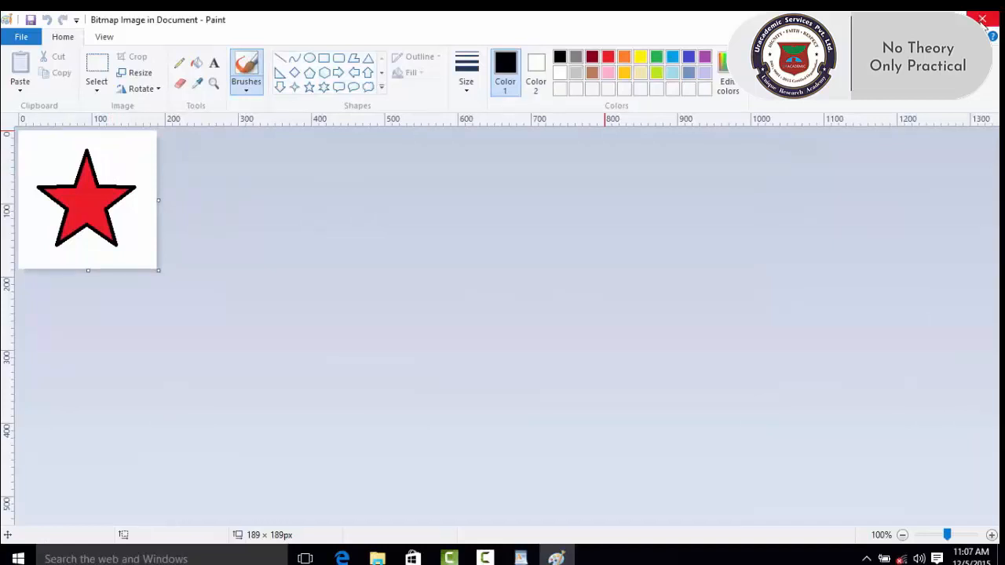
pyautogui.click(982, 19)
pyautogui.click(577, 320)
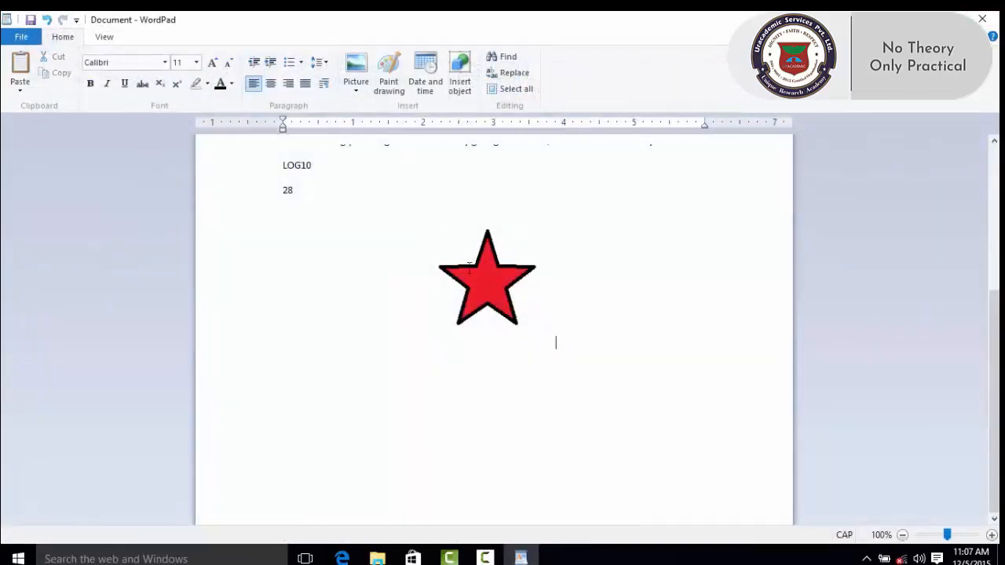
# Delete the red star drawing from the document
pyautogui.click(506, 277)
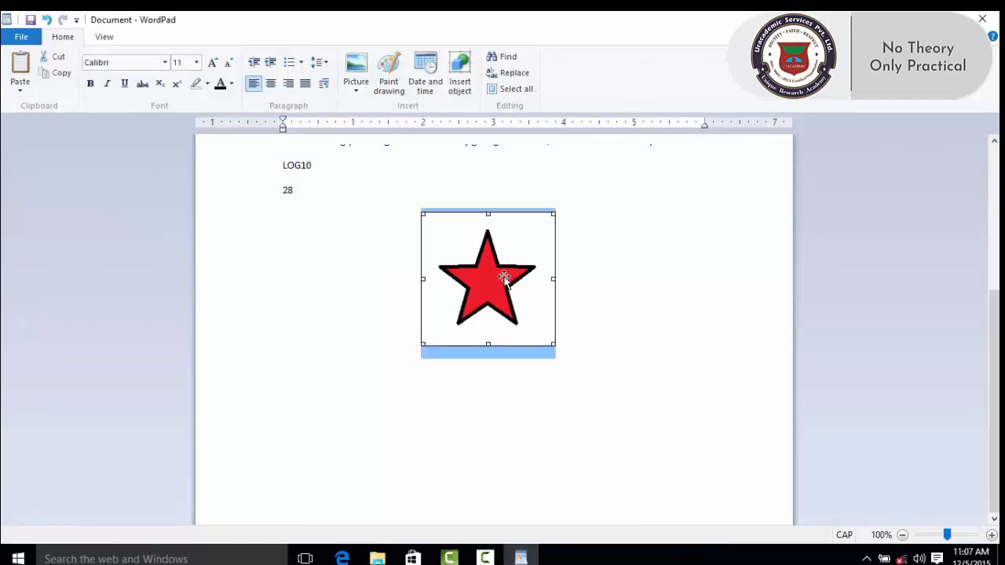
pyautogui.press('Delete')
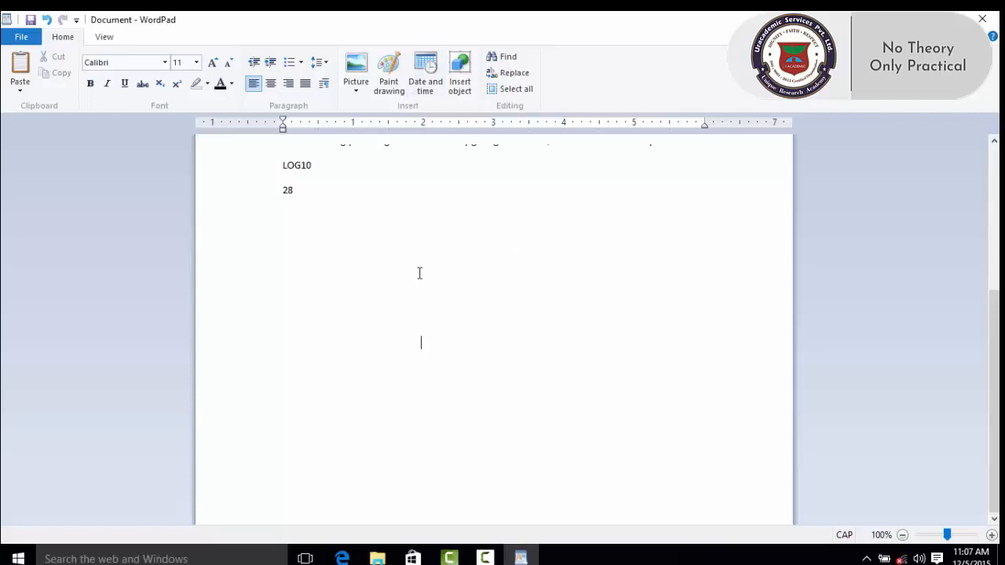
# Insert the current date in the format "Saturday, December 5, 2015" at the cursor
pyautogui.click(428, 68)
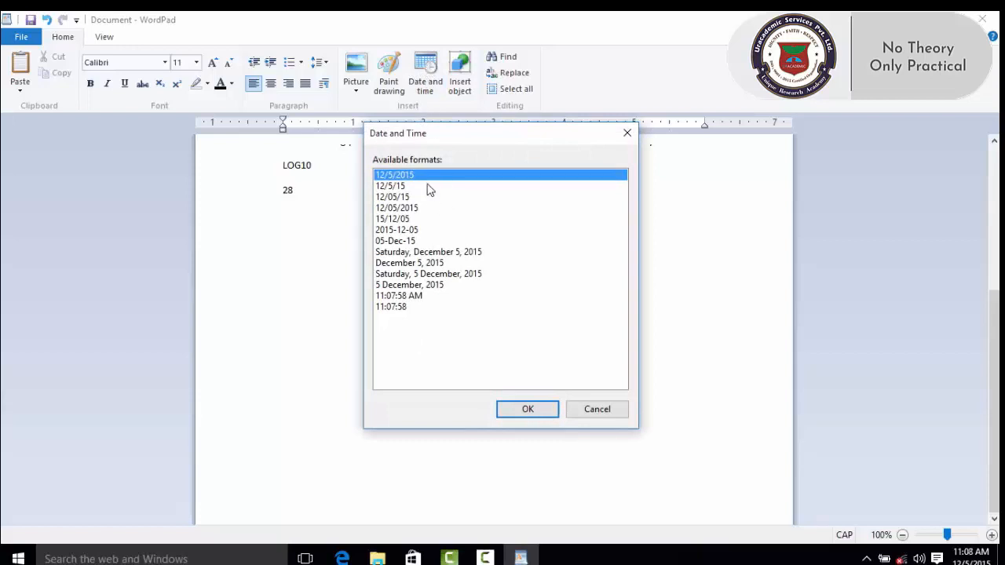
pyautogui.click(426, 252)
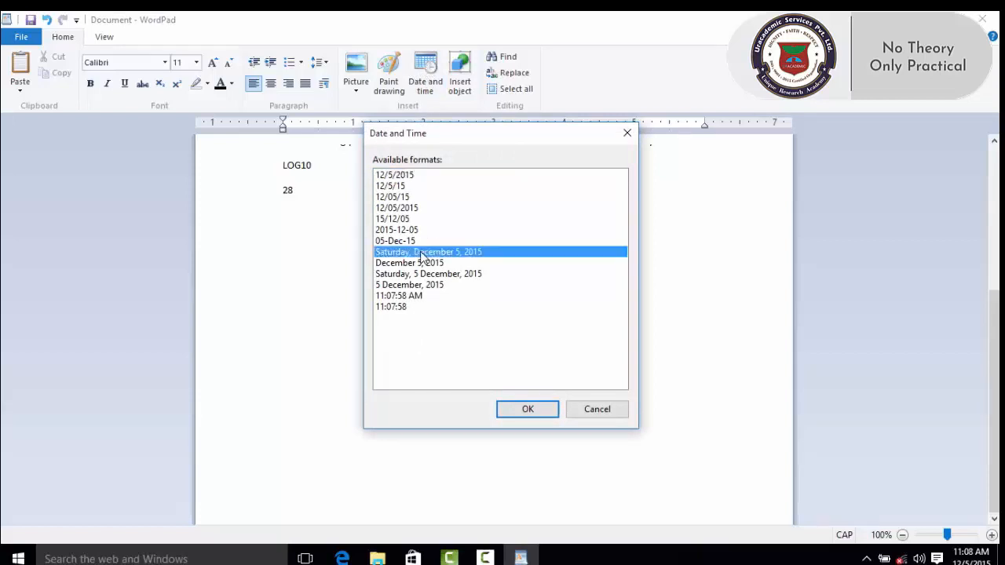
pyautogui.click(526, 409)
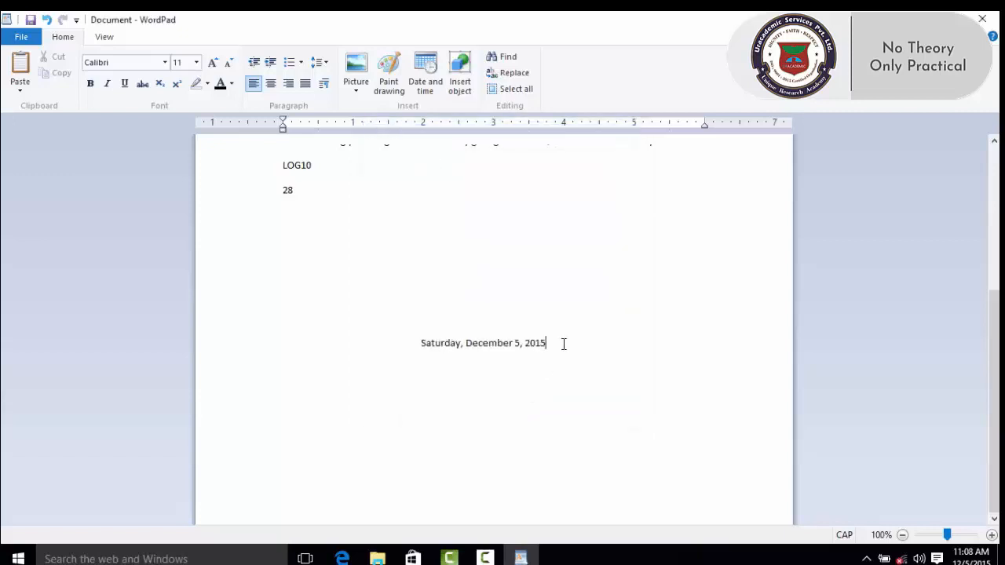
pyautogui.moveTo(564, 343); pyautogui.dragTo(420, 343)
pyautogui.click(567, 390)
# Insert a new Microsoft Excel Worksheet object below the date, with NAME and AGE columns listing four people aged 12, 33, 55 and 44
pyautogui.click(463, 85)
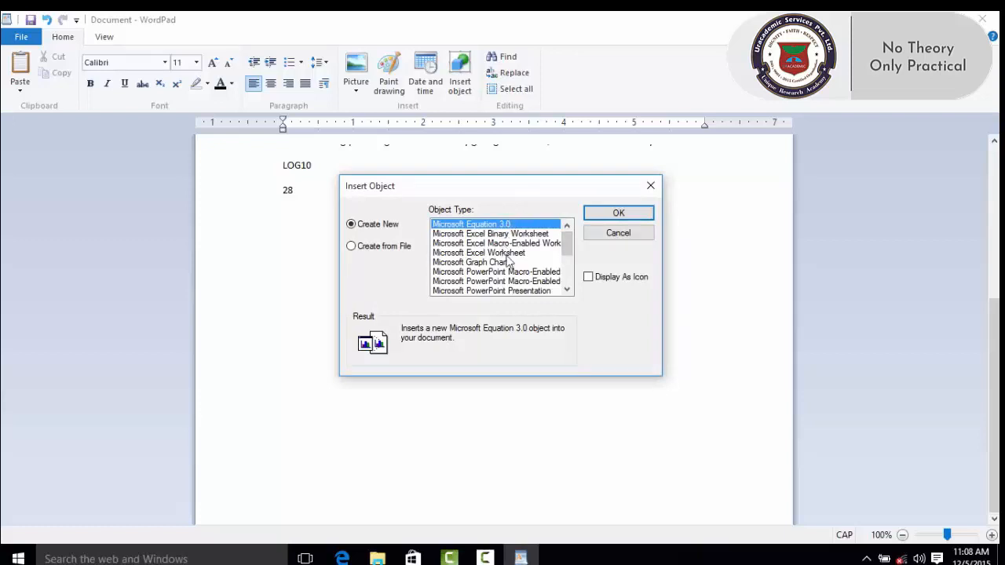
pyautogui.moveTo(565, 249)
pyautogui.mouseDown()
pyautogui.moveTo(578, 280)
pyautogui.moveTo(579, 269)
pyautogui.mouseUp()
pyautogui.click(521, 253)
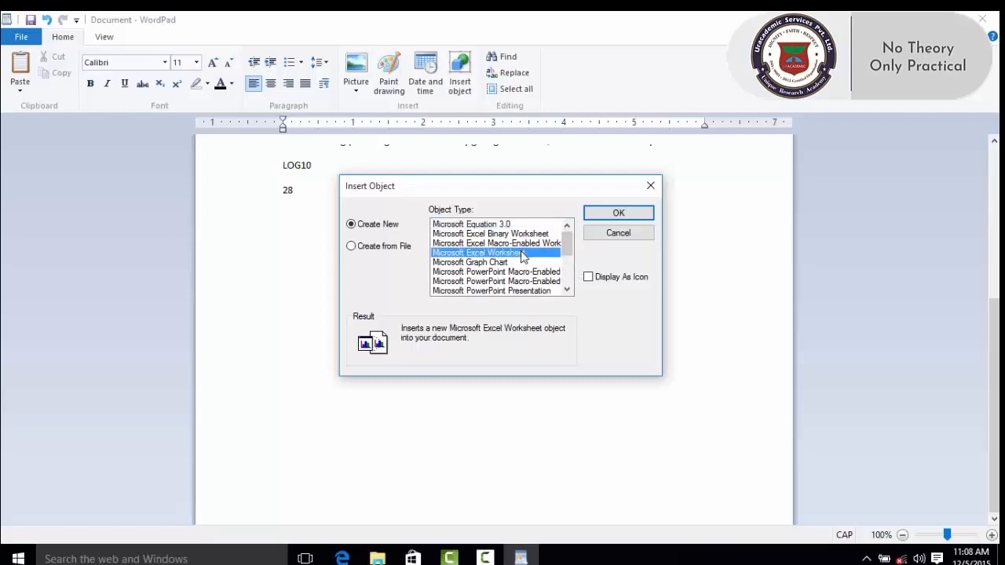
pyautogui.click(597, 214)
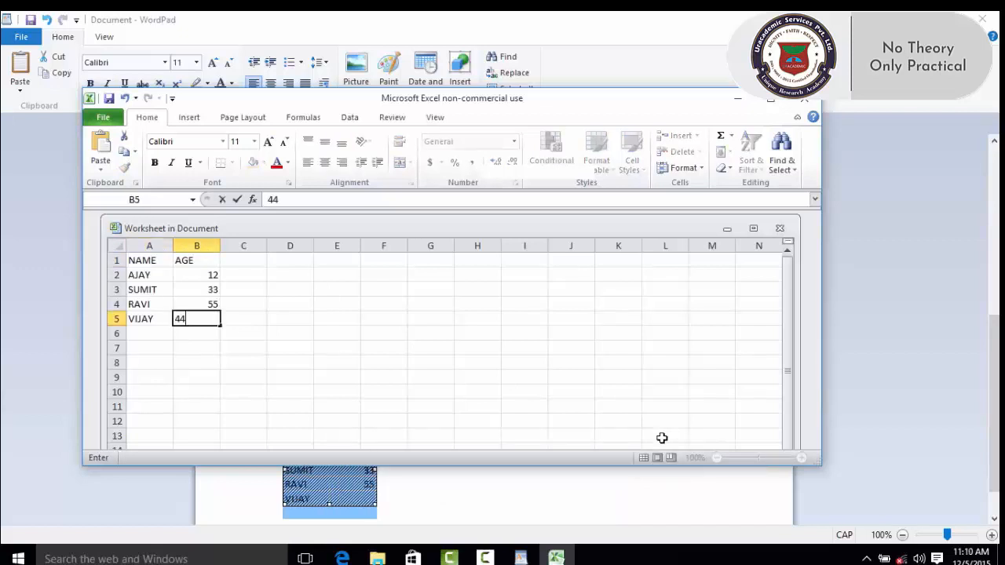
pyautogui.press('Return')
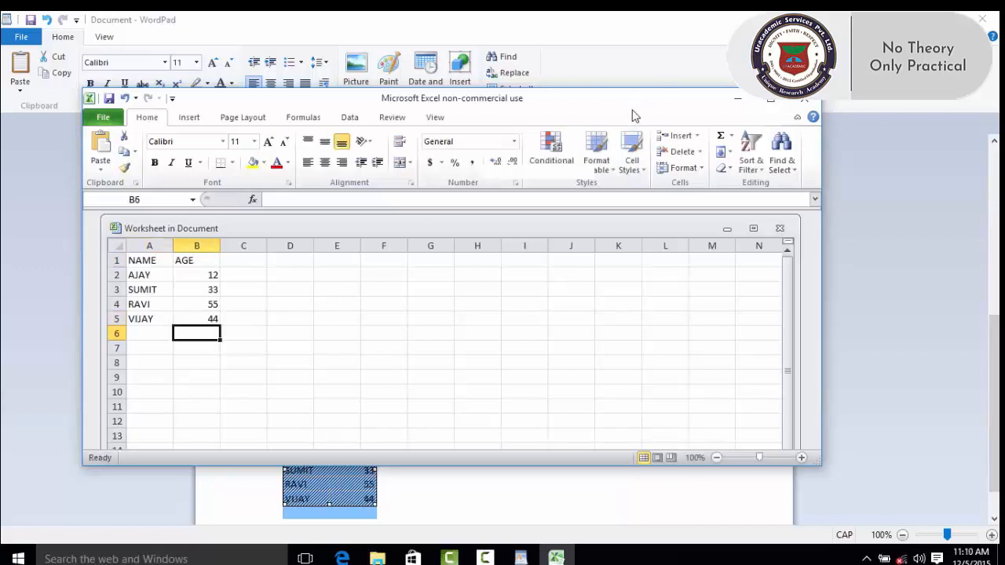
pyautogui.click(805, 100)
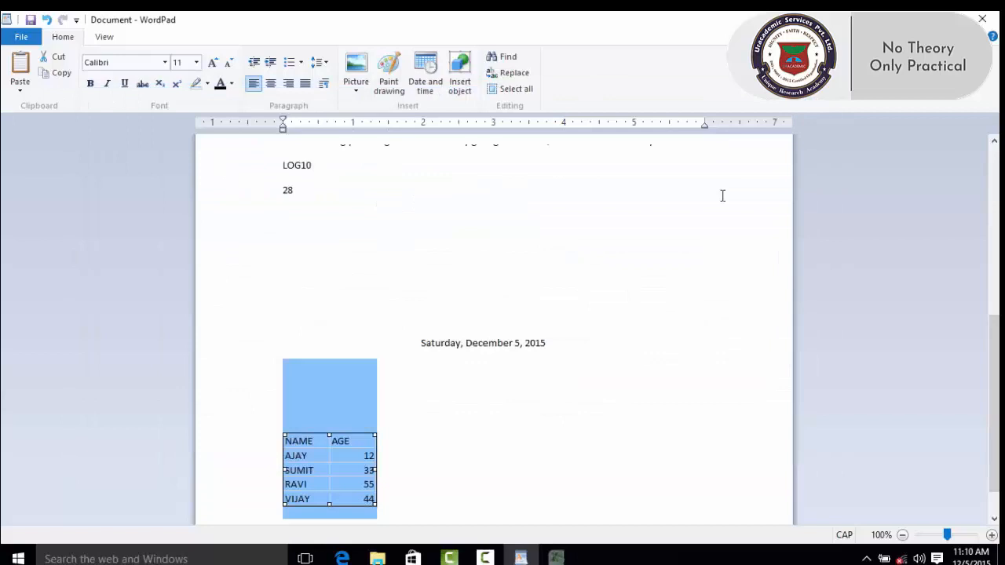
pyautogui.click(444, 396)
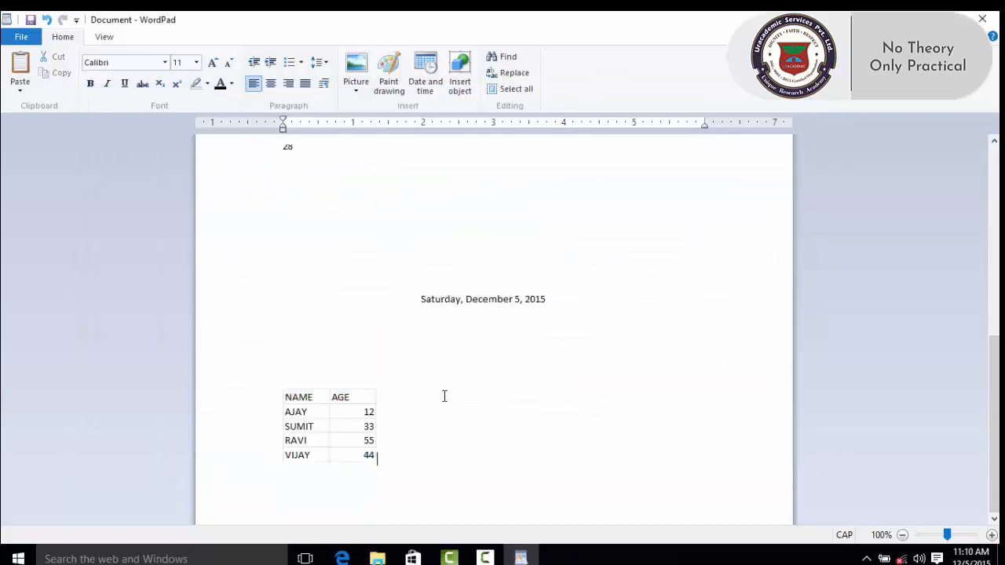
# Reopen the embedded worksheet, set the age in cell B3 to 45, and return to the document with the object deselected
pyautogui.doubleClick(354, 408)
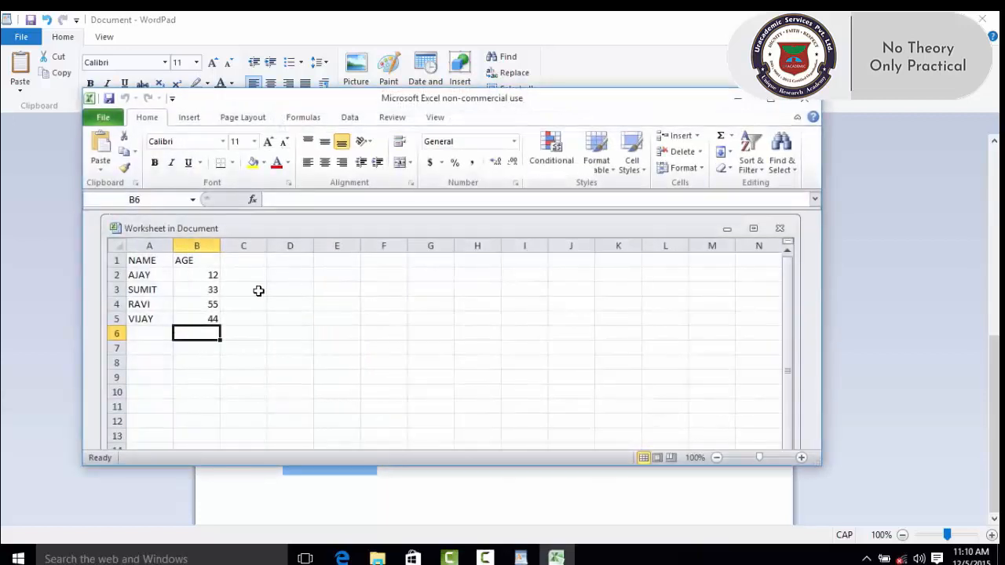
pyautogui.click(185, 289)
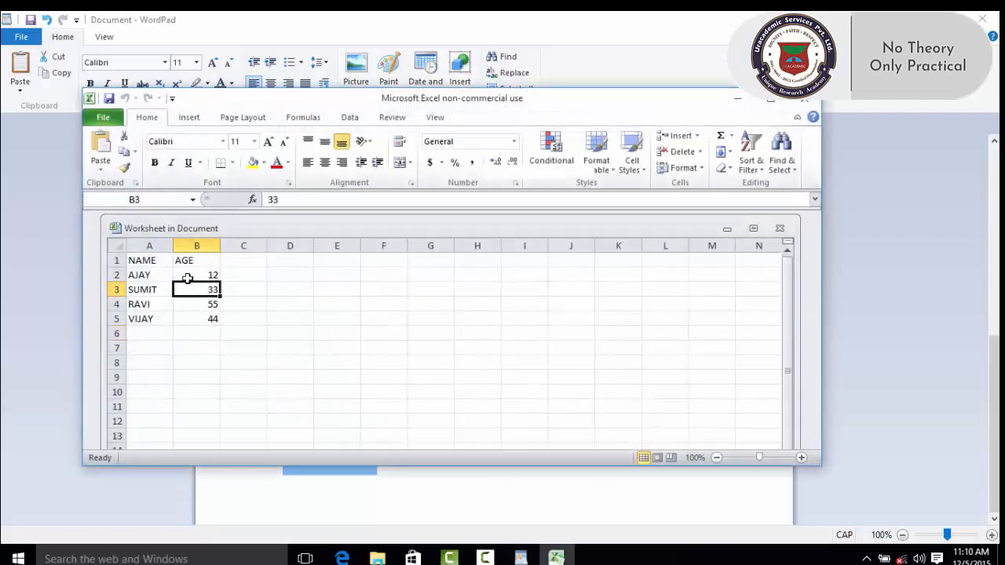
pyautogui.write('45')
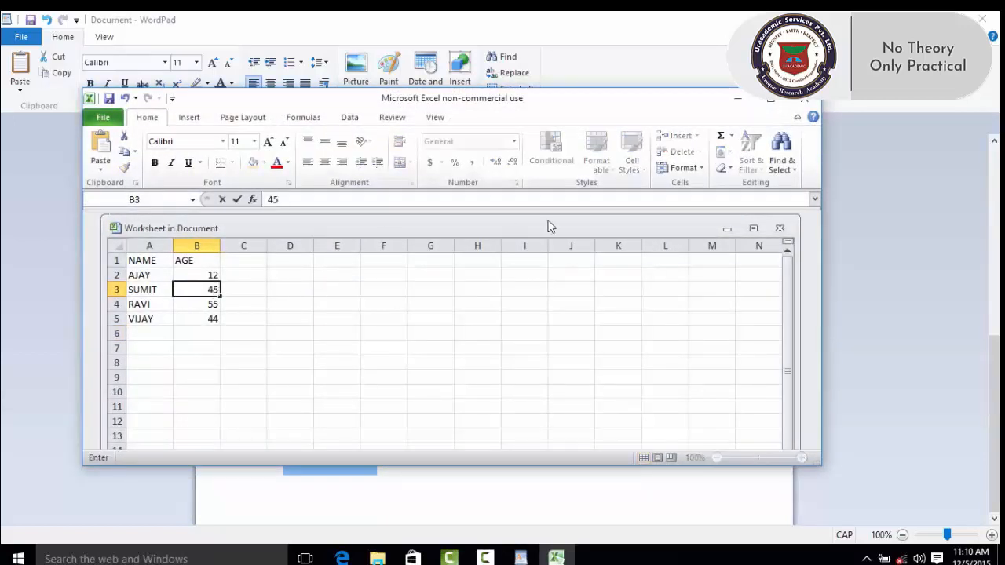
pyautogui.click(804, 99)
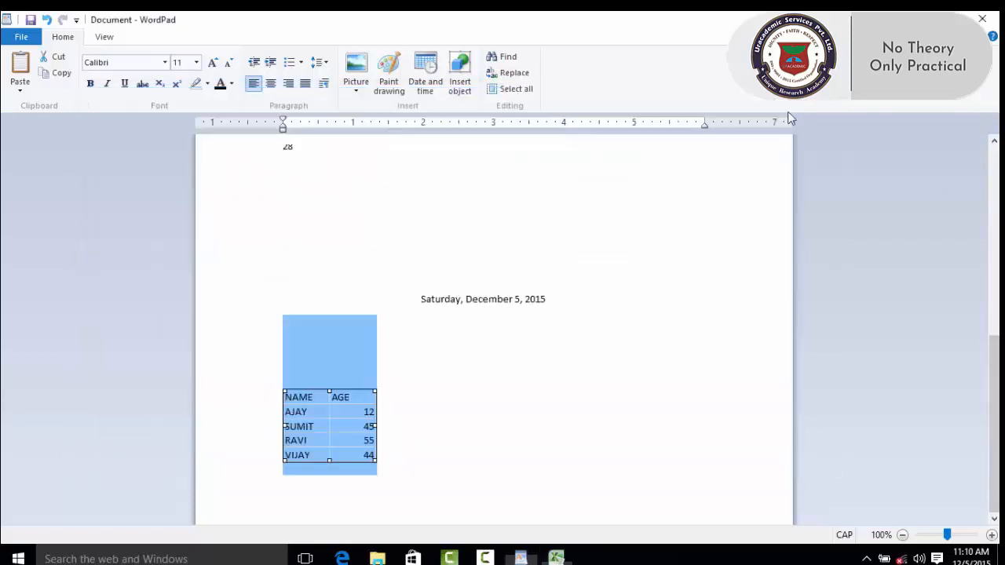
pyautogui.click(474, 336)
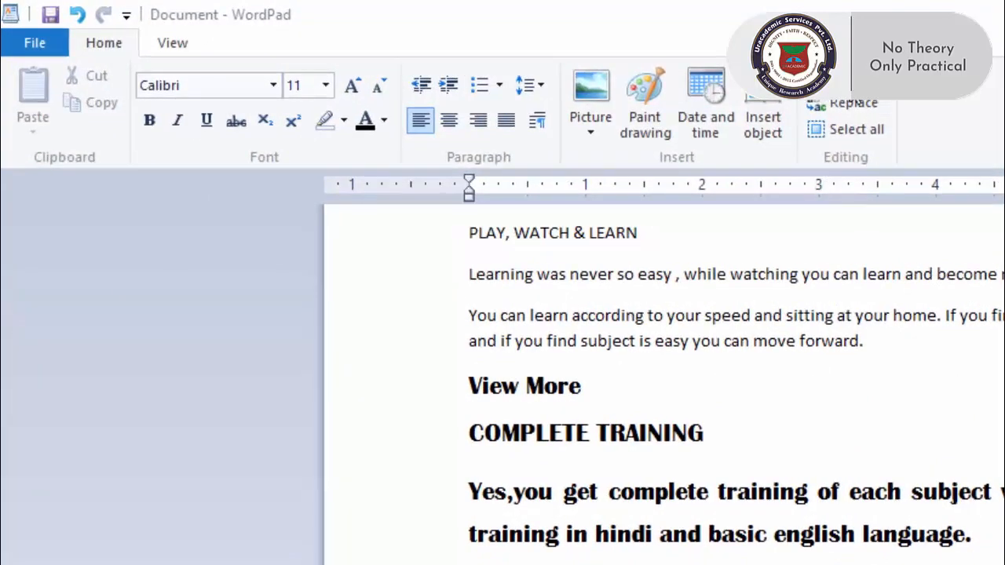
# Search the document for "PLAY" with the Find dialog moved clear of the text, stepping through every match to the end
pyautogui.click(844, 76)
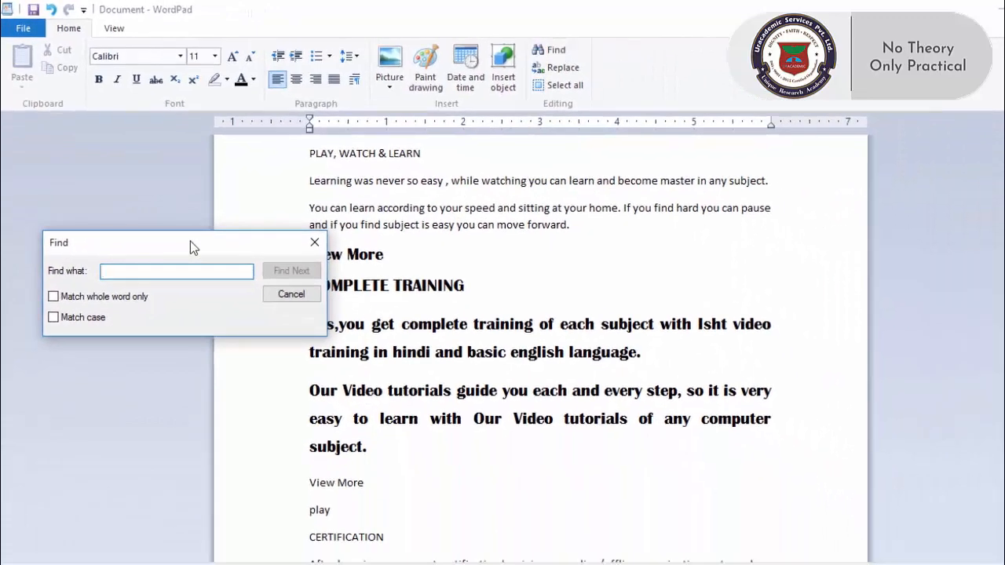
pyautogui.moveTo(190, 243); pyautogui.dragTo(802, 205)
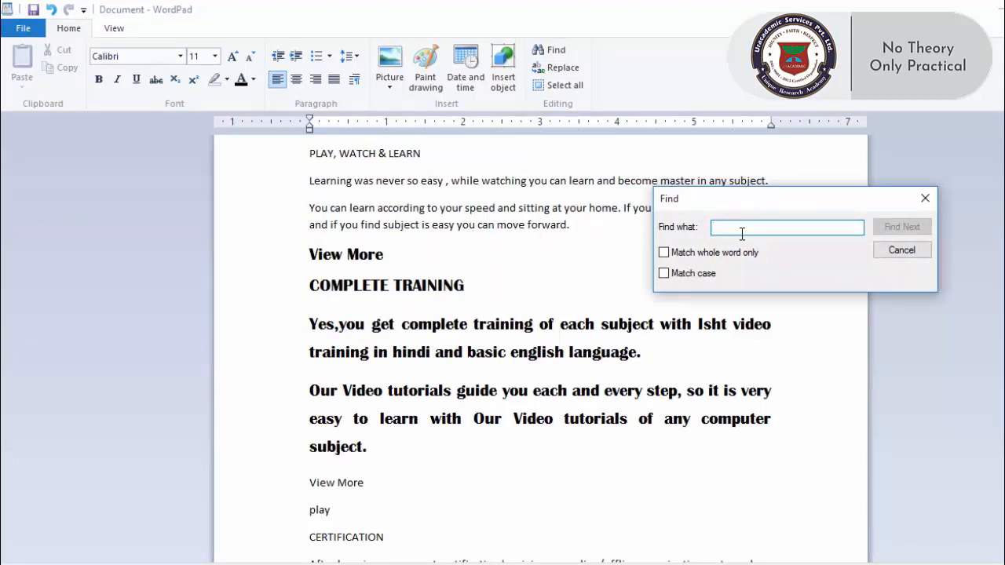
pyautogui.write('PLAY')
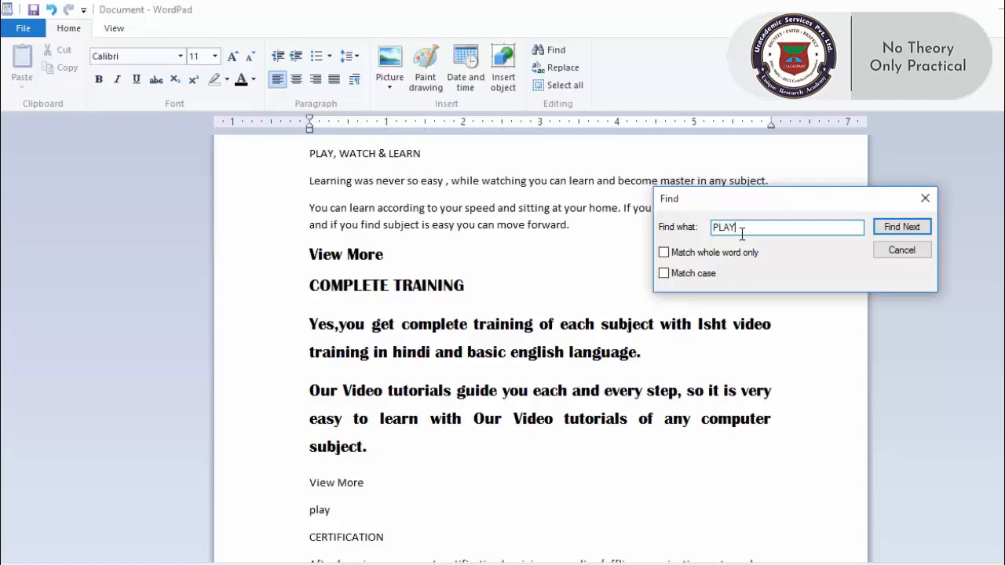
pyautogui.click(902, 228)
pyautogui.click(903, 228)
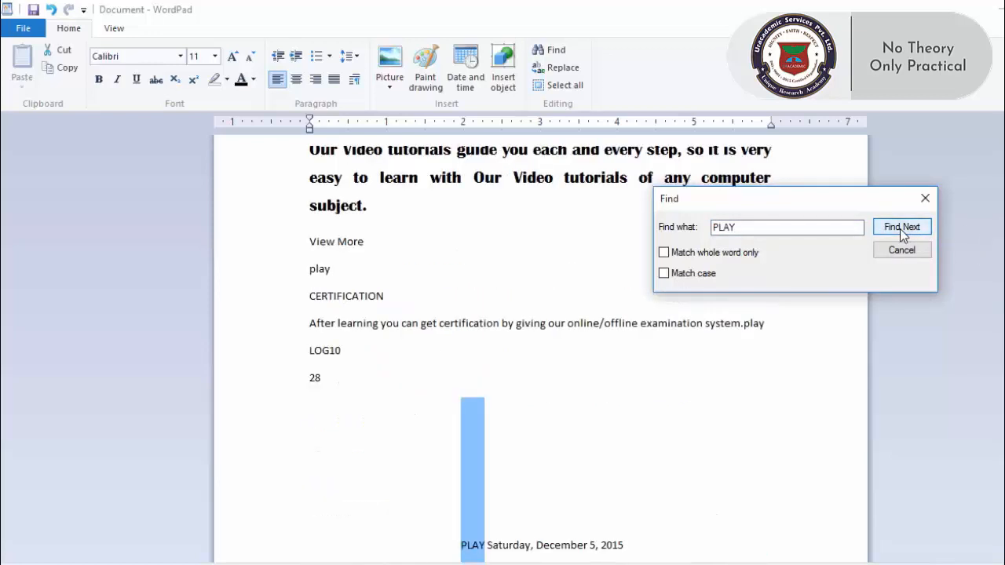
pyautogui.click(903, 227)
pyautogui.click(903, 227)
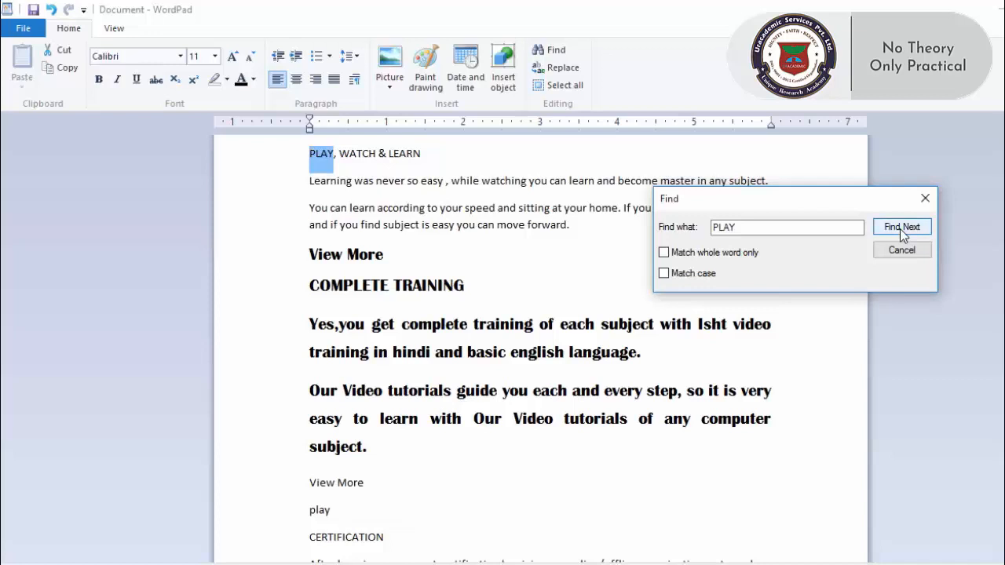
pyautogui.click(902, 228)
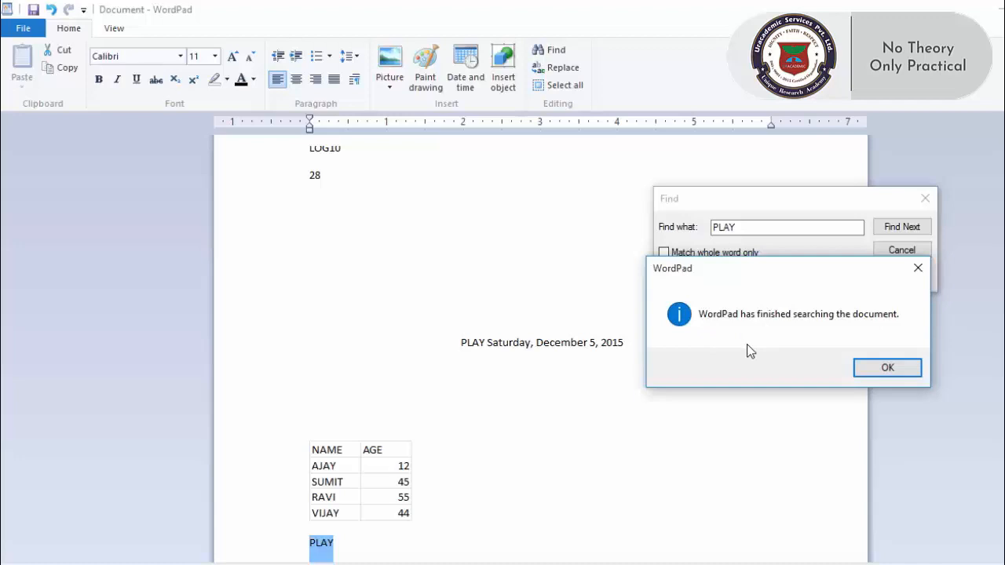
pyautogui.click(887, 368)
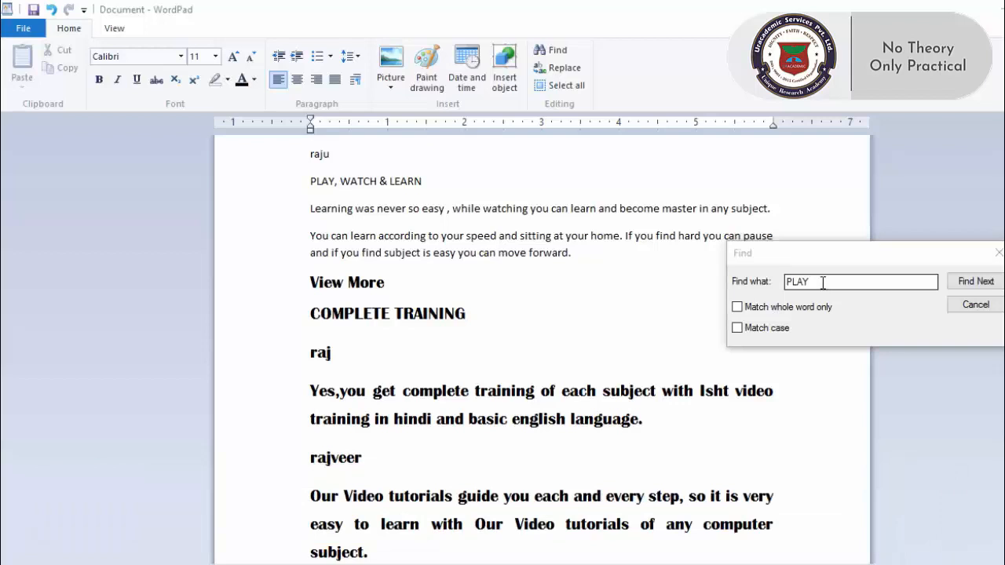
# Replace the search term with the first name standing alone below COMPLETE TRAINING and step through its matches, including partial words
pyautogui.moveTo(823, 283); pyautogui.dragTo(736, 295)
pyautogui.press('BackSpace')
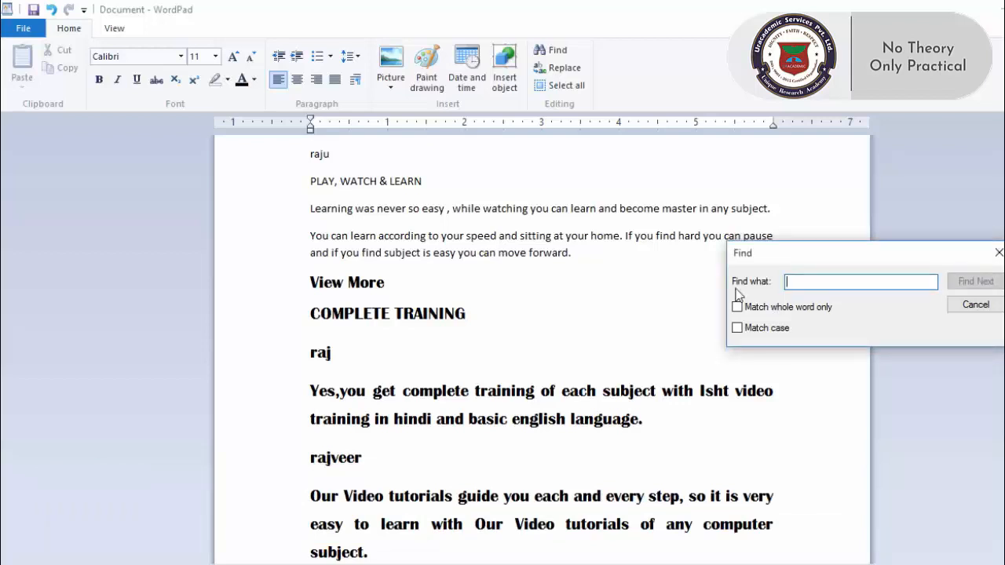
pyautogui.write('raj')
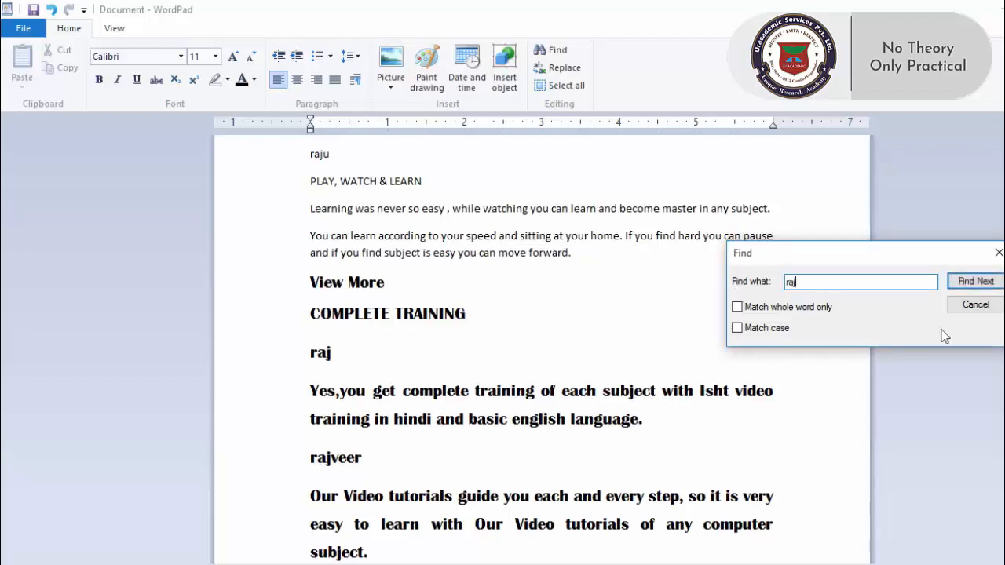
pyautogui.click(974, 282)
pyautogui.click(976, 282)
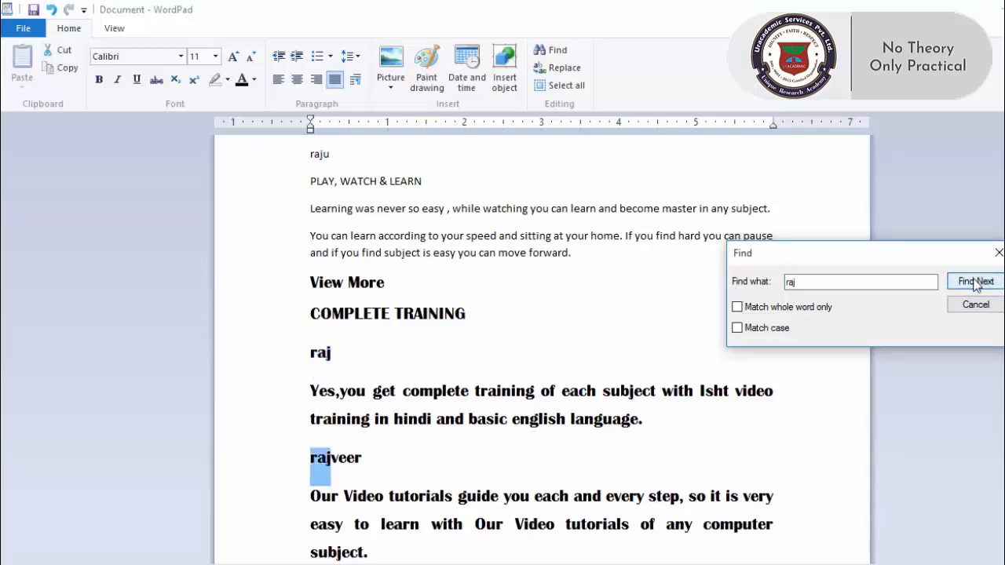
pyautogui.click(975, 282)
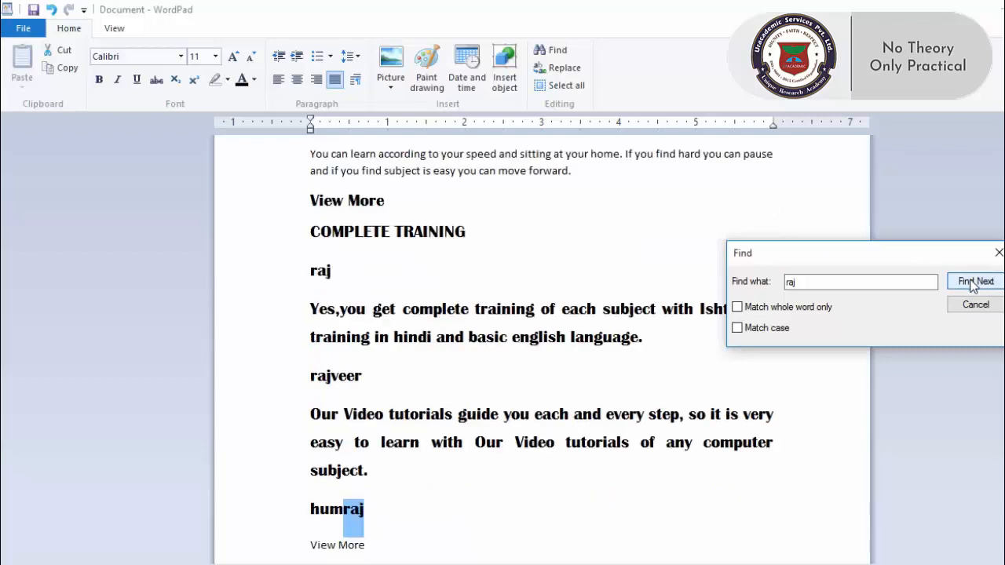
pyautogui.click(974, 282)
pyautogui.click(973, 283)
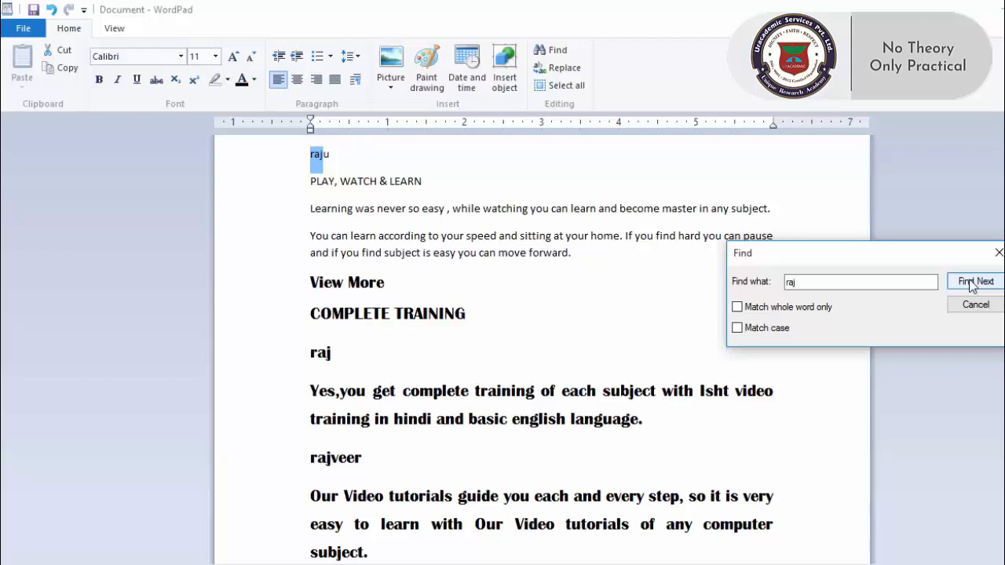
# Repeat the name search with Match whole word only enabled, stepping through the matches until the search ends
pyautogui.click(742, 309)
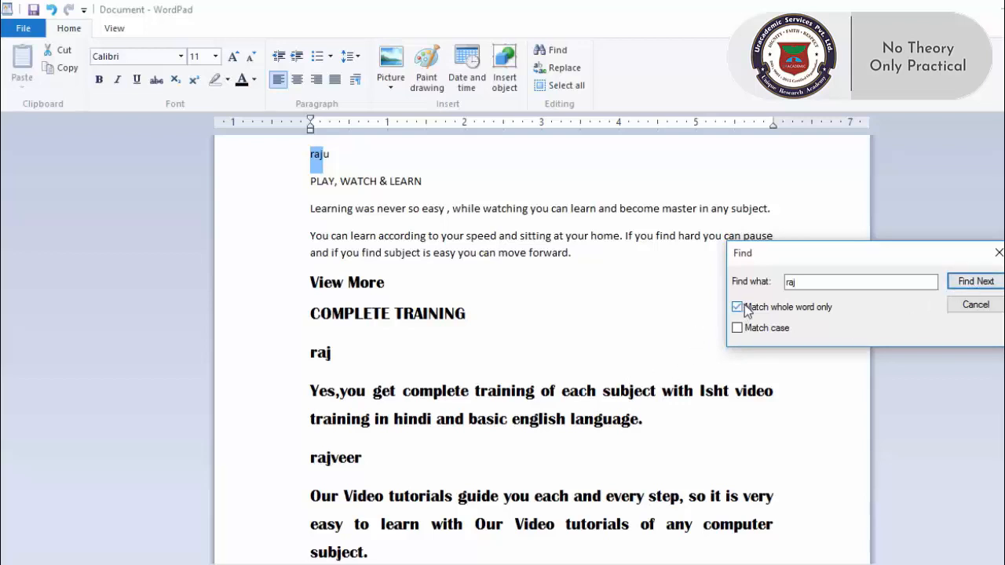
pyautogui.click(974, 282)
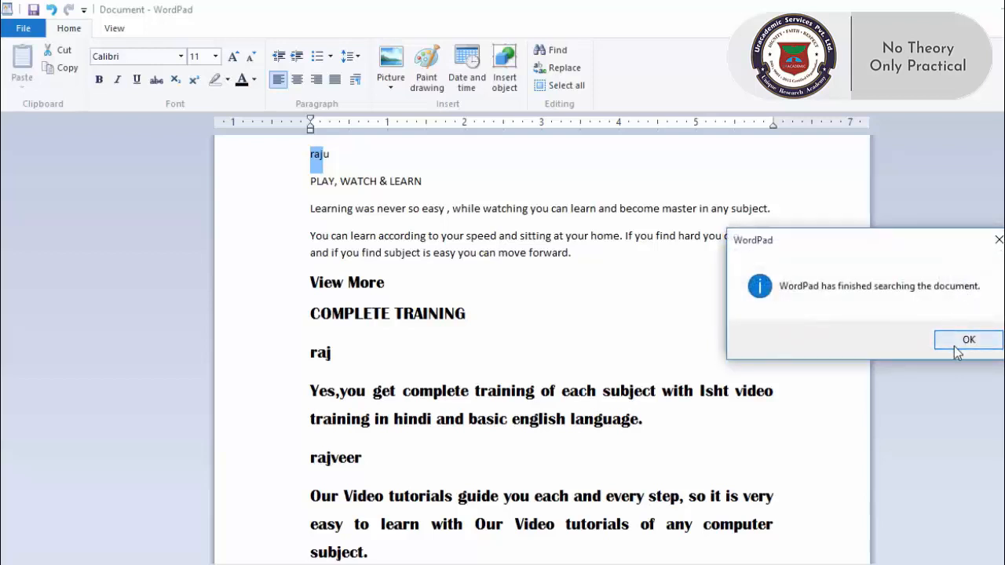
pyautogui.click(958, 351)
pyautogui.click(965, 285)
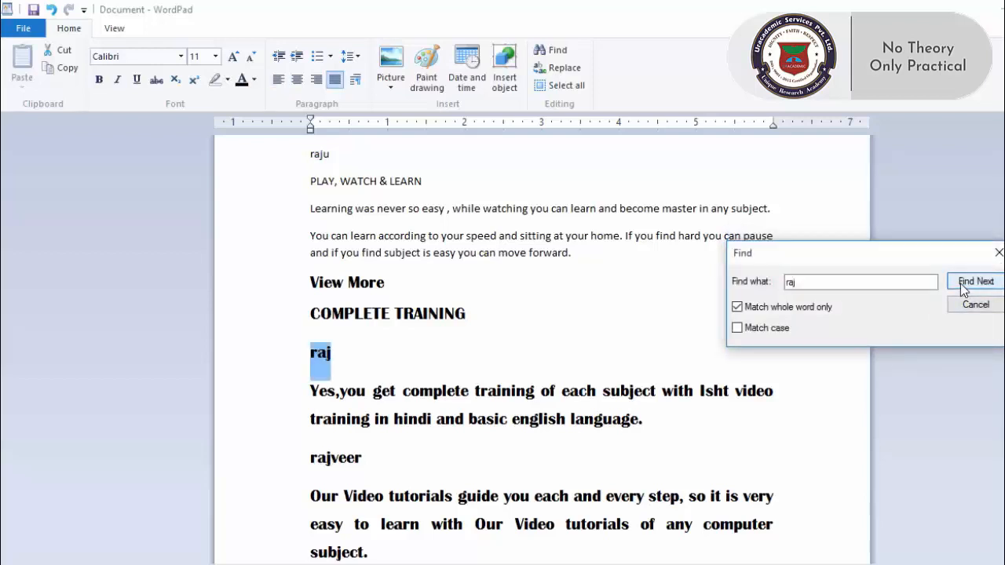
pyautogui.click(964, 287)
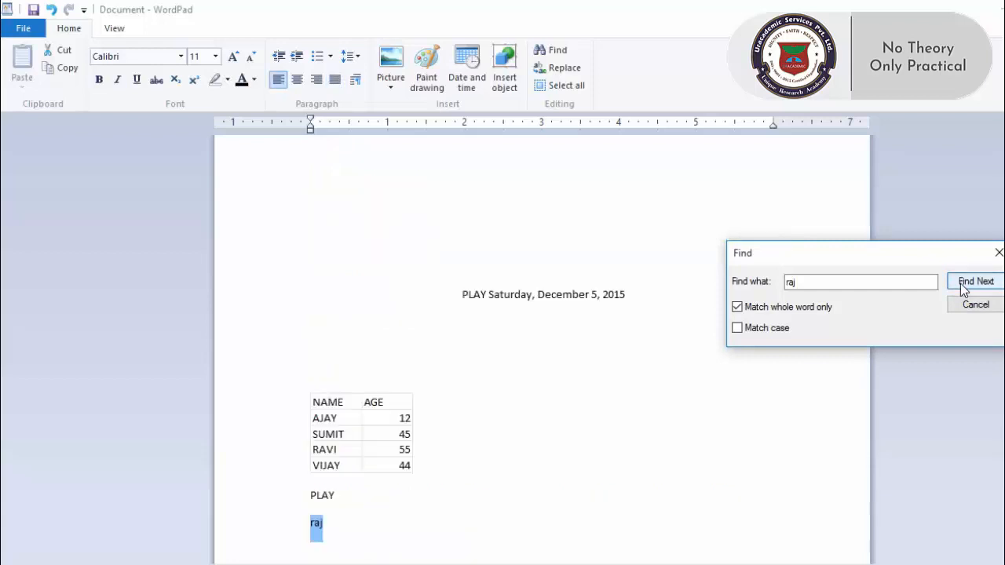
pyautogui.click(964, 288)
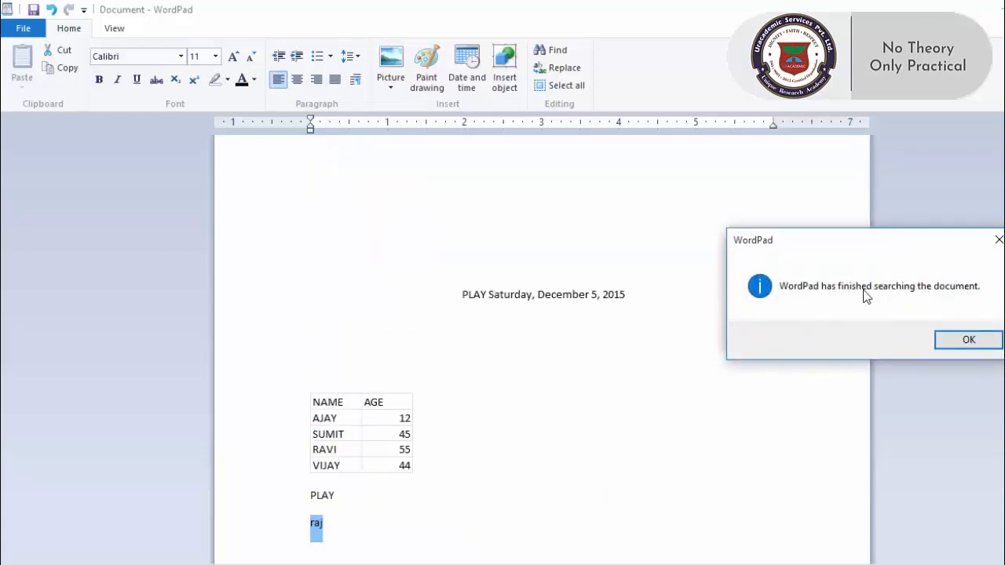
pyautogui.click(964, 340)
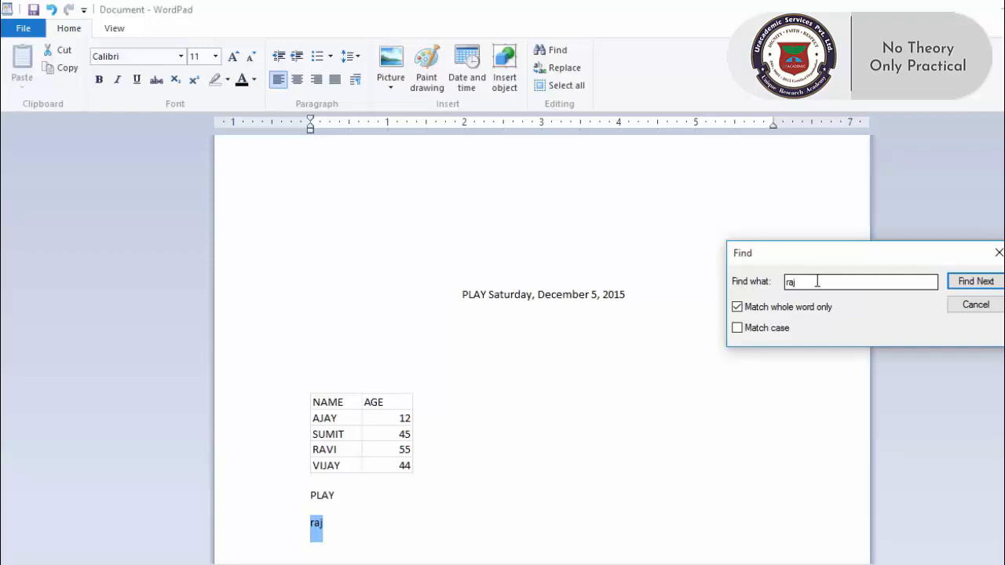
# Search for "play" with both whole-word and case matching off, stepping through every match until the search ends
pyautogui.click(746, 314)
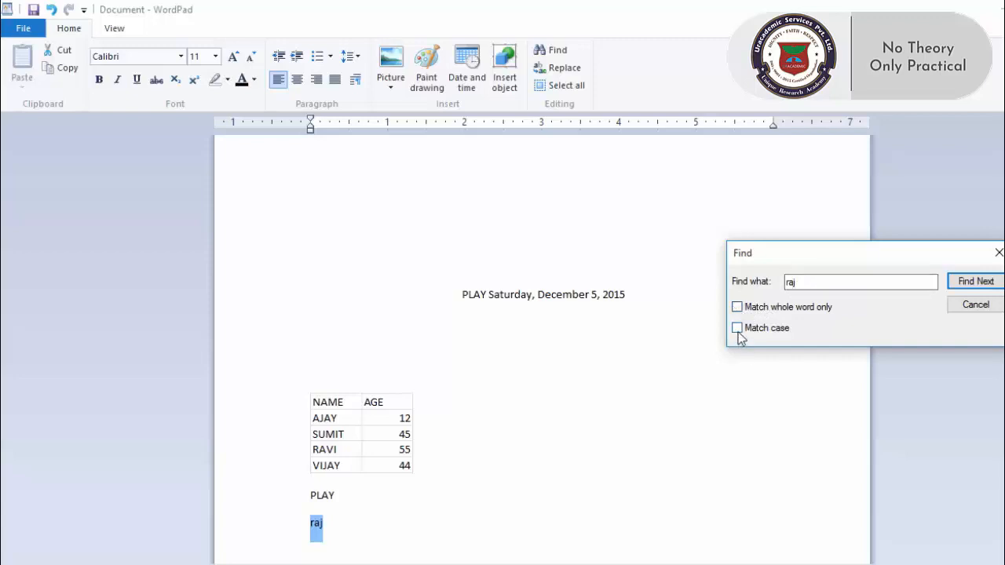
pyautogui.click(737, 332)
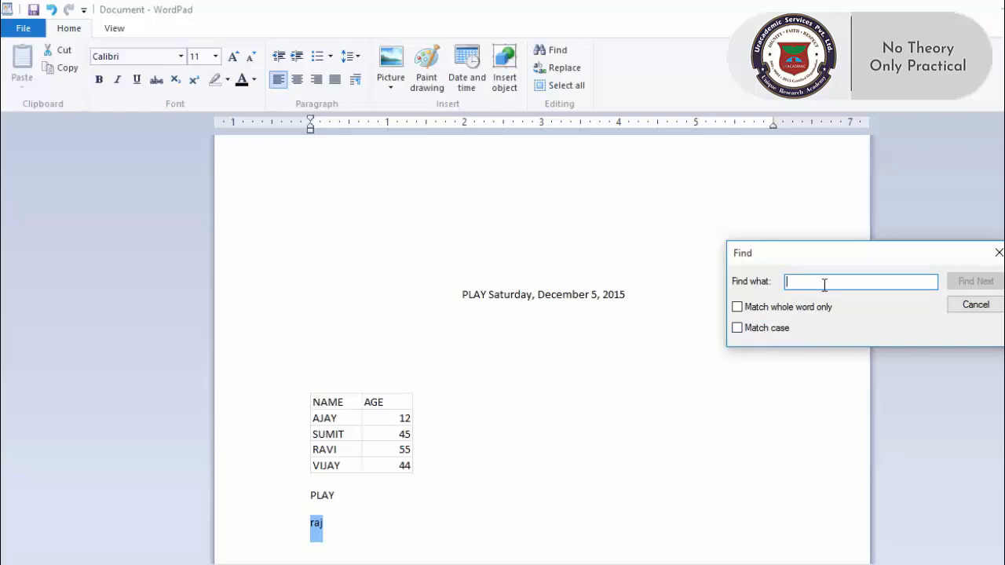
pyautogui.write('play')
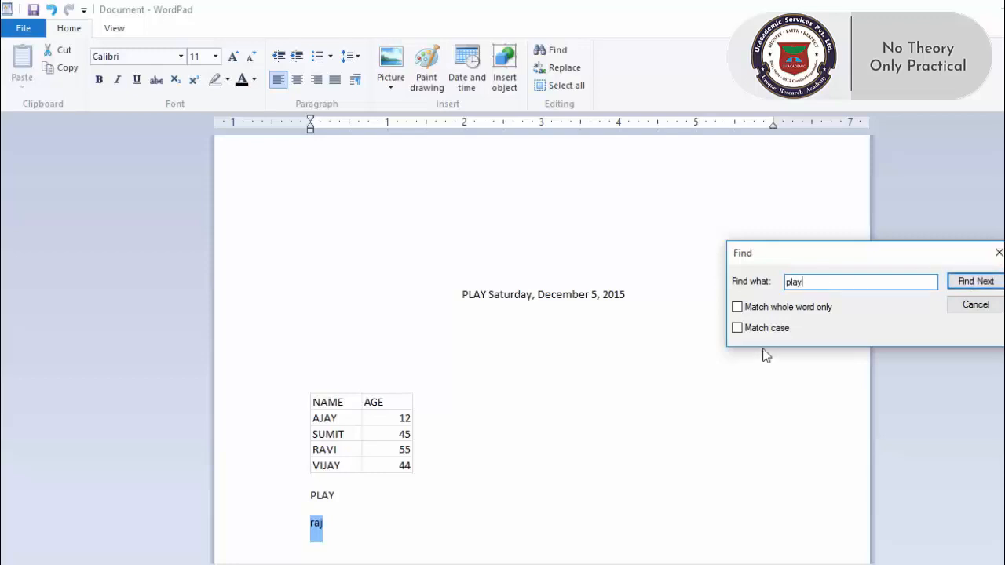
pyautogui.click(972, 282)
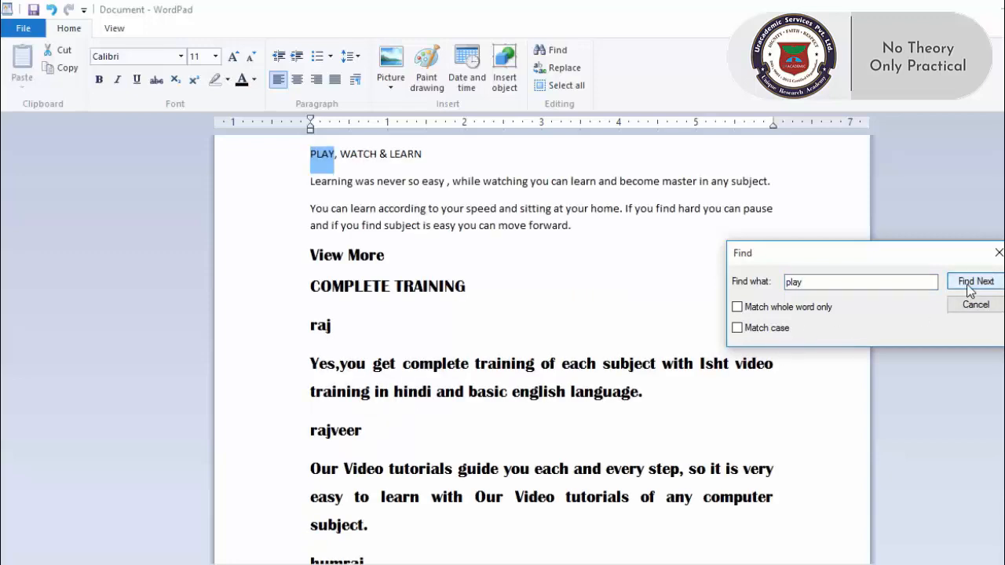
pyautogui.click(973, 282)
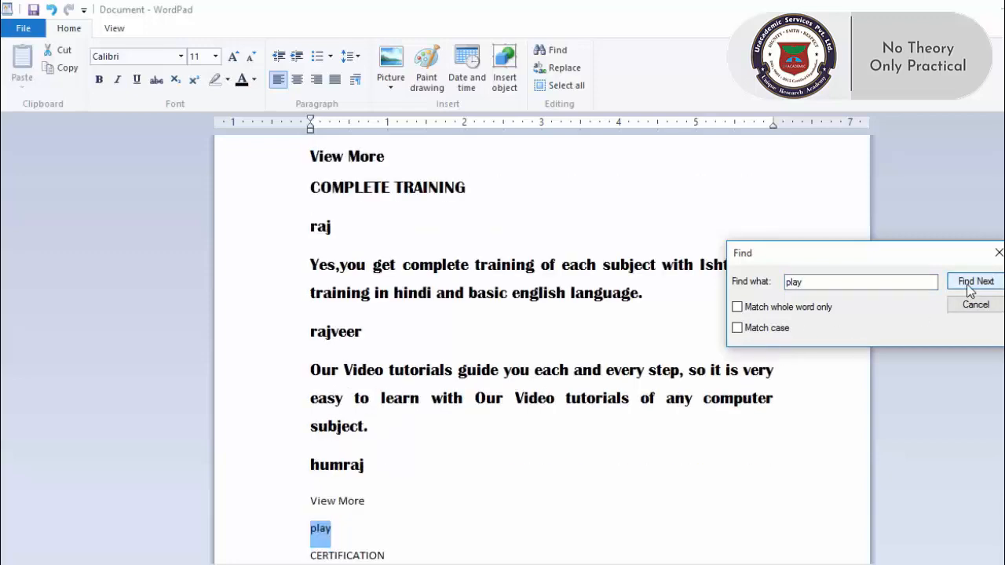
pyautogui.click(972, 284)
pyautogui.click(972, 283)
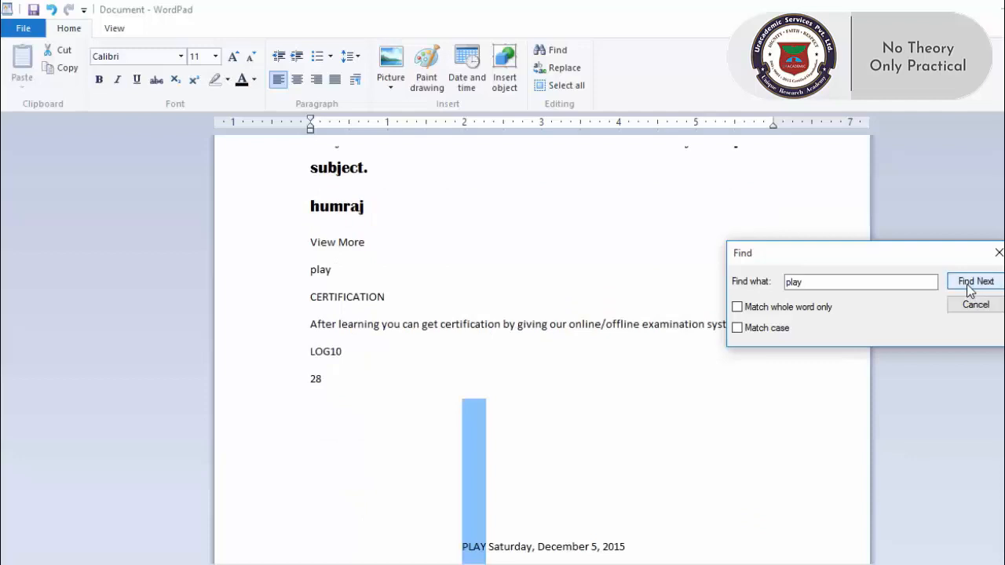
pyautogui.click(972, 284)
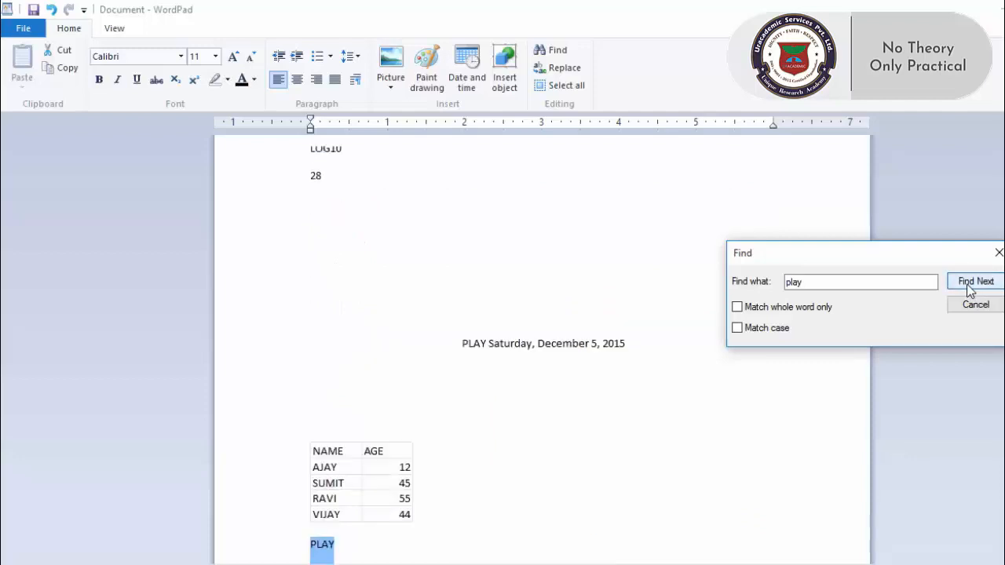
pyautogui.click(971, 288)
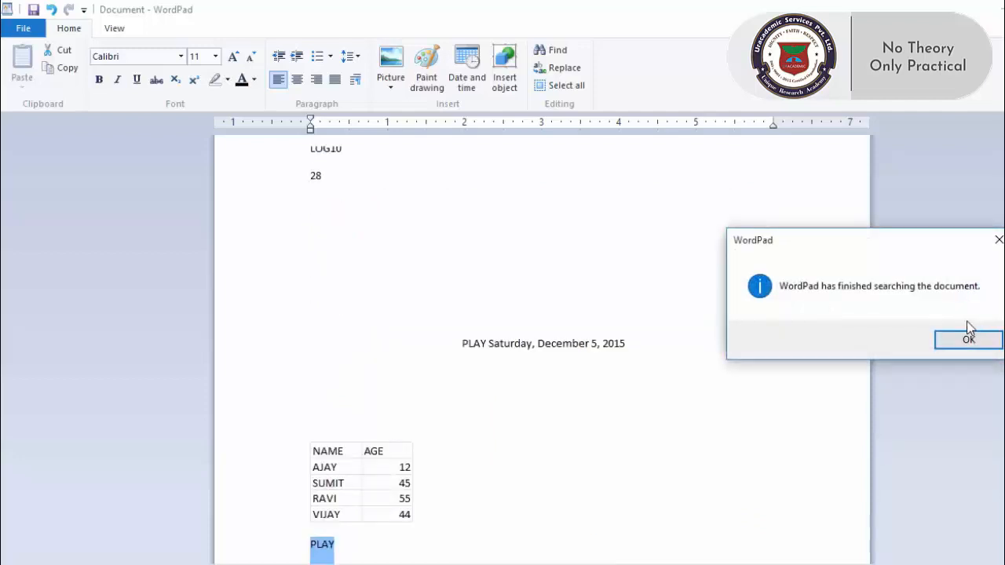
pyautogui.click(957, 347)
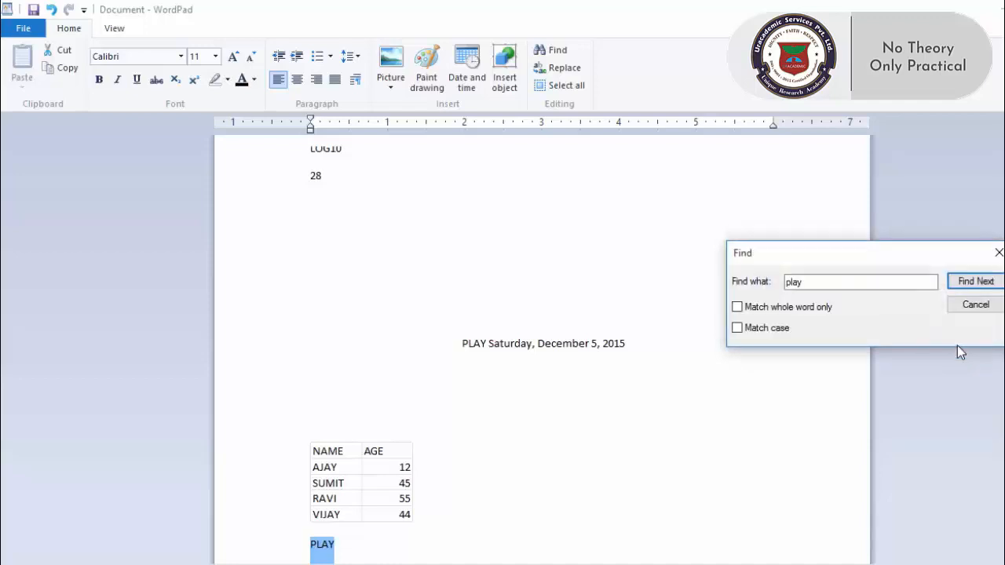
# Enable Match case and search for lowercase "play" again, stepping through every match to the end of the document
pyautogui.click(749, 331)
pyautogui.click(961, 282)
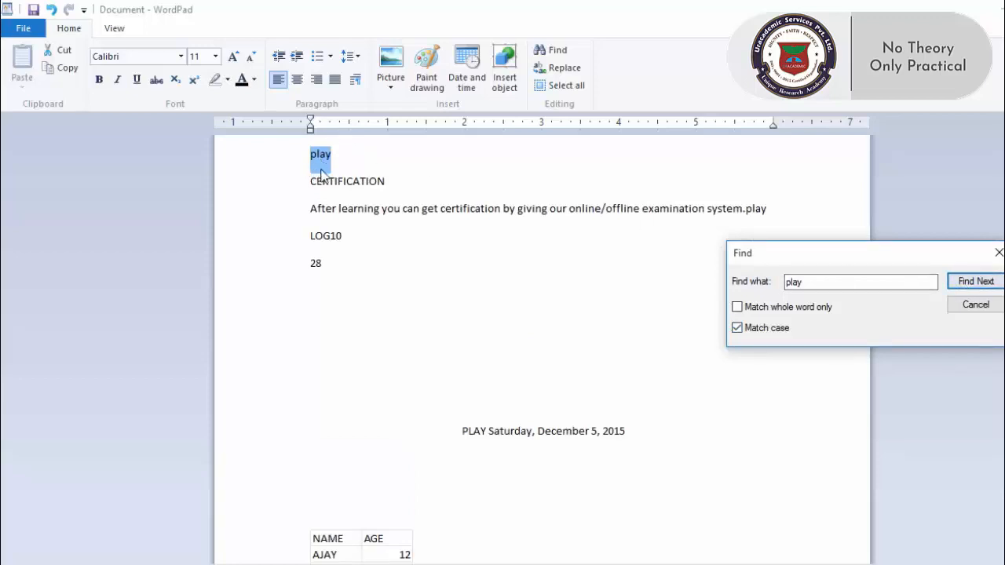
pyautogui.click(977, 281)
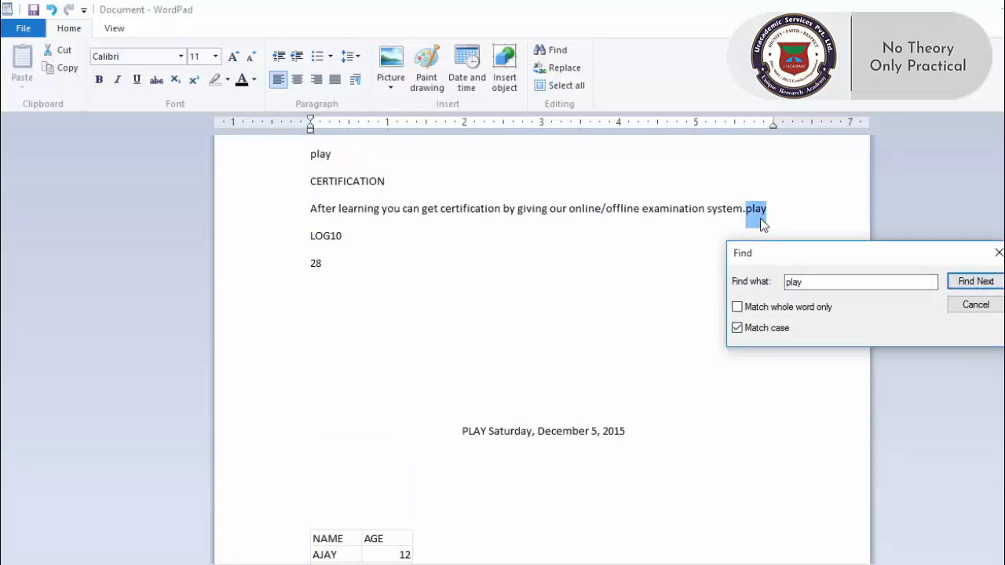
pyautogui.click(955, 281)
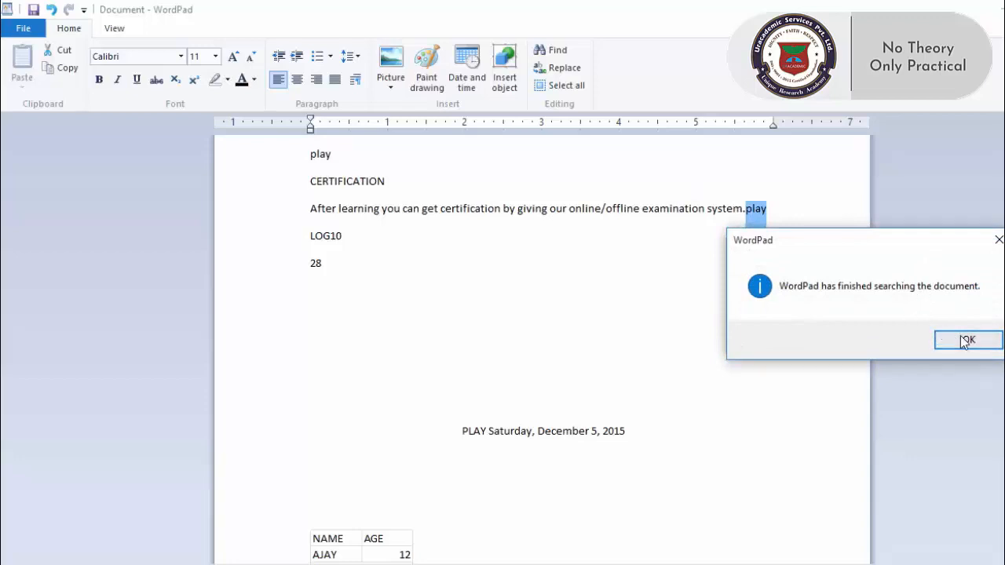
# Close the finished search and set up a replacement of "play" with "work", leaving whole-word and case matching off
pyautogui.click(963, 346)
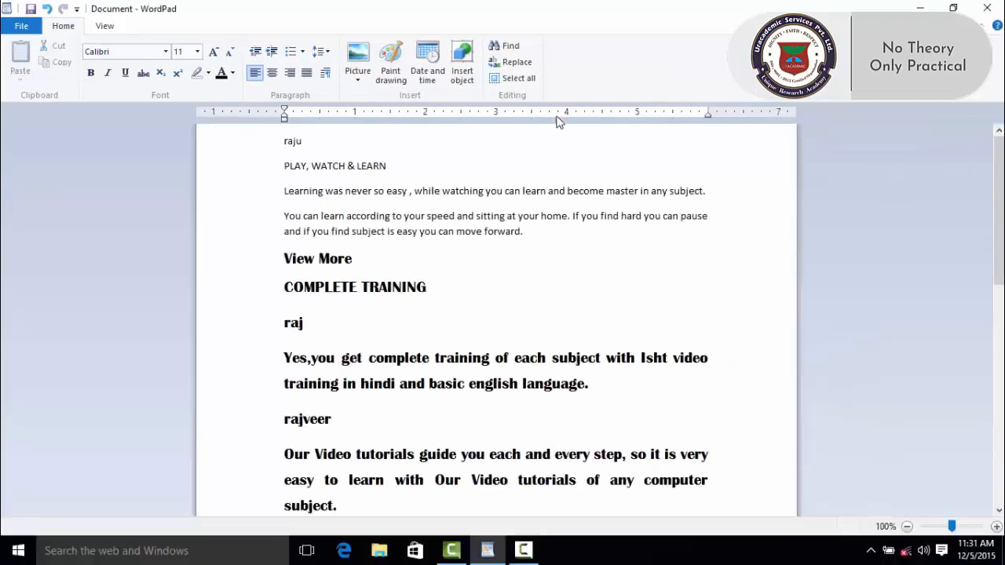
pyautogui.click(513, 66)
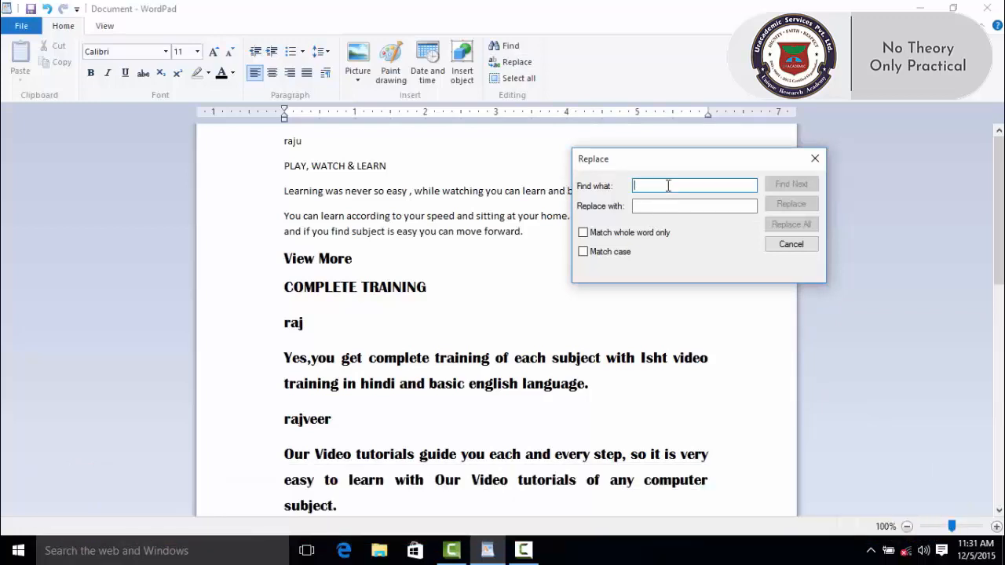
pyautogui.write('pla')
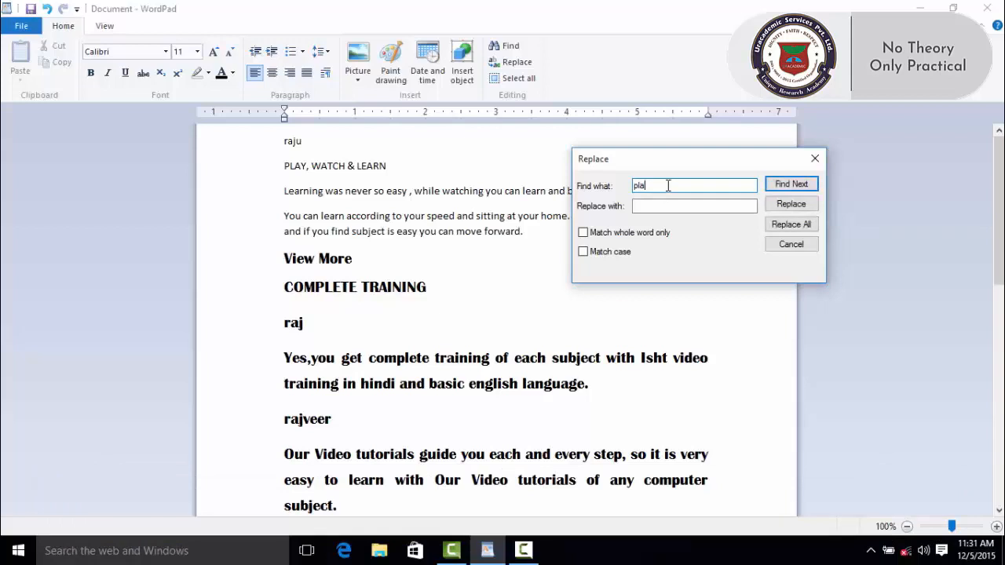
pyautogui.write('y')
pyautogui.click(668, 207)
pyautogui.write('w')
pyautogui.write('or')
pyautogui.press('BackSpace')
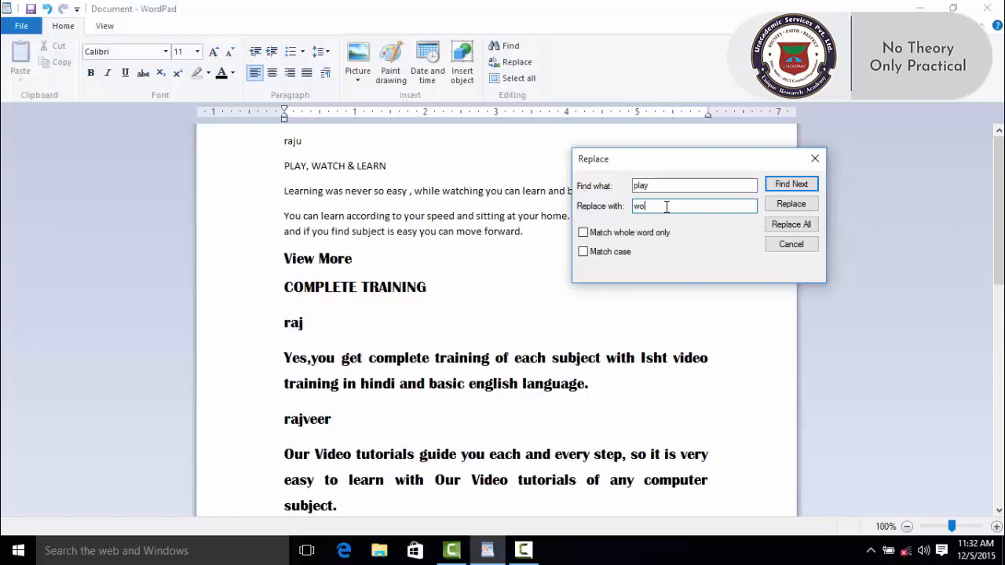
pyautogui.write('rk')
# Find the first "play" match and replace it with "work" in the WATCH & LEARN line, then continue with single replacements
pyautogui.click(777, 186)
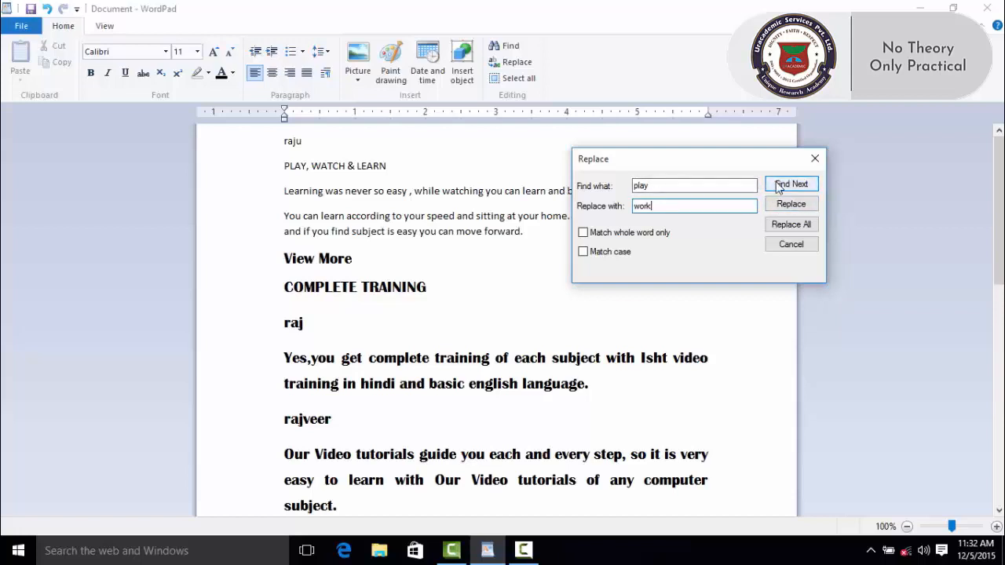
pyautogui.click(777, 186)
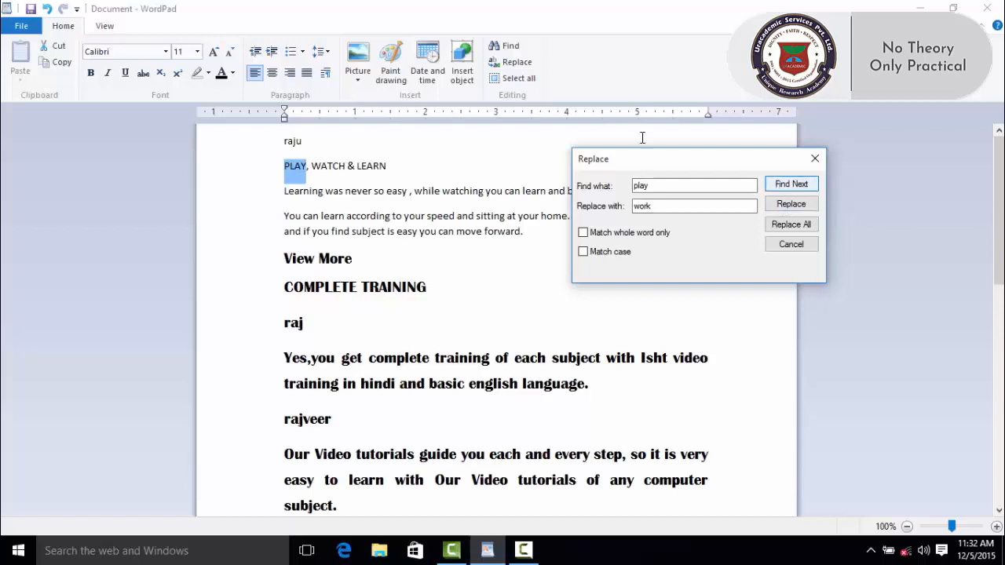
pyautogui.click(781, 208)
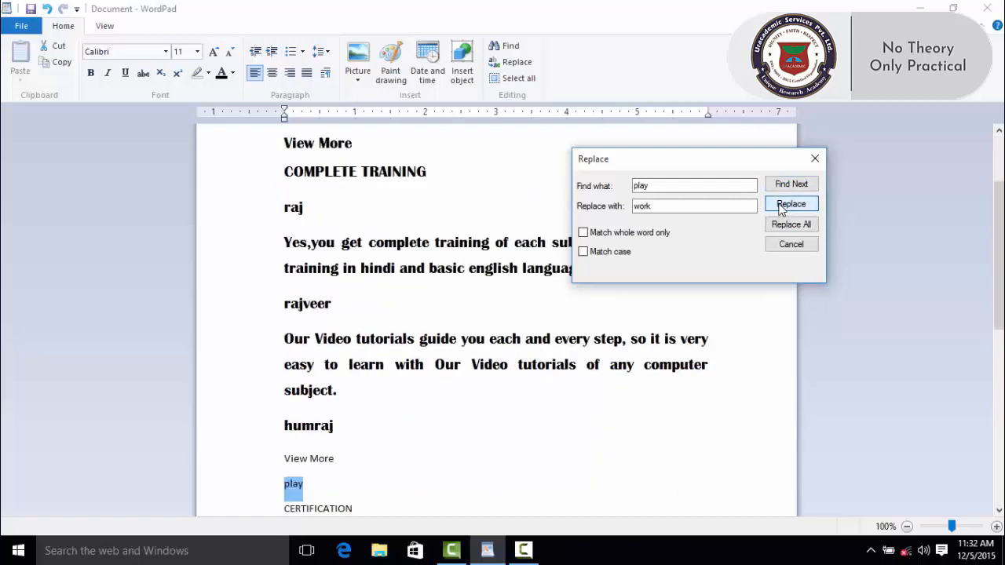
pyautogui.scroll(3, 404, 222)
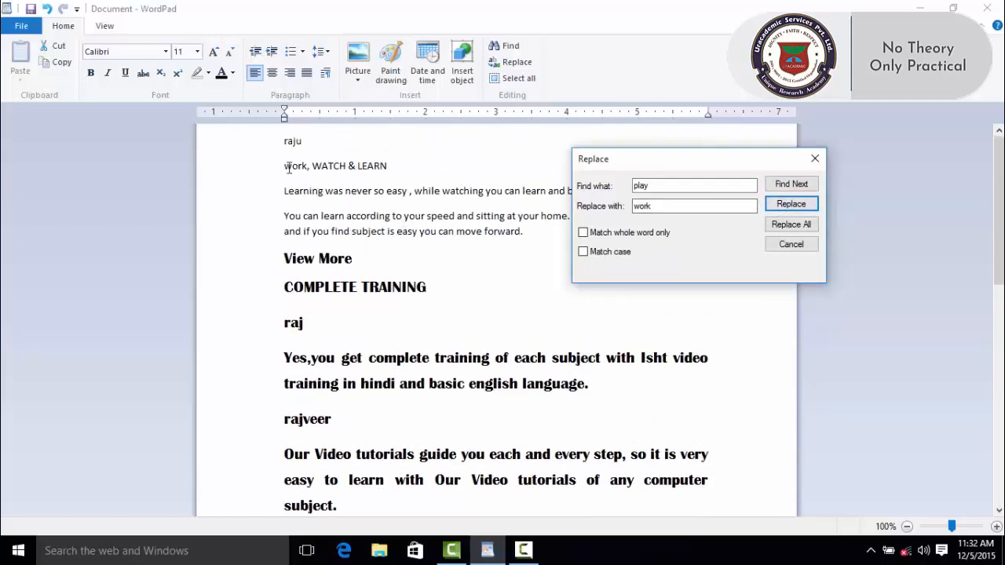
pyautogui.click(284, 168)
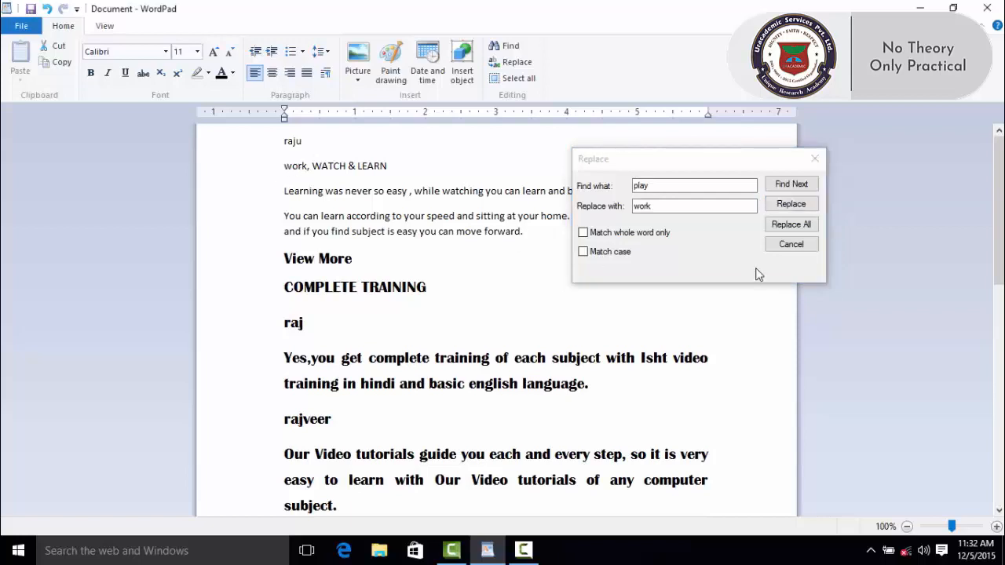
pyautogui.click(790, 206)
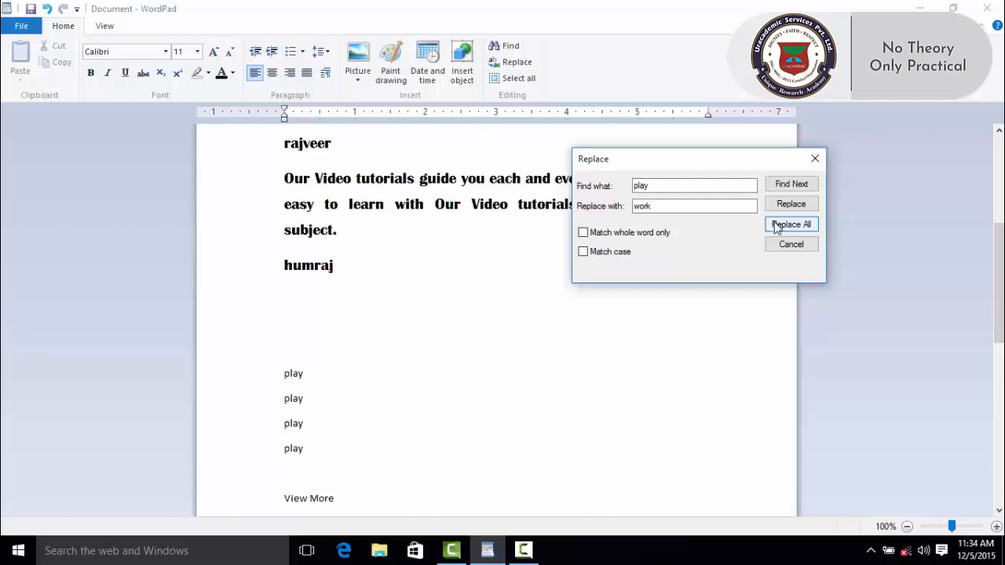
# Replace all remaining occurrences of "play" with "work" throughout the document and close the Replace dialog
pyautogui.click(777, 226)
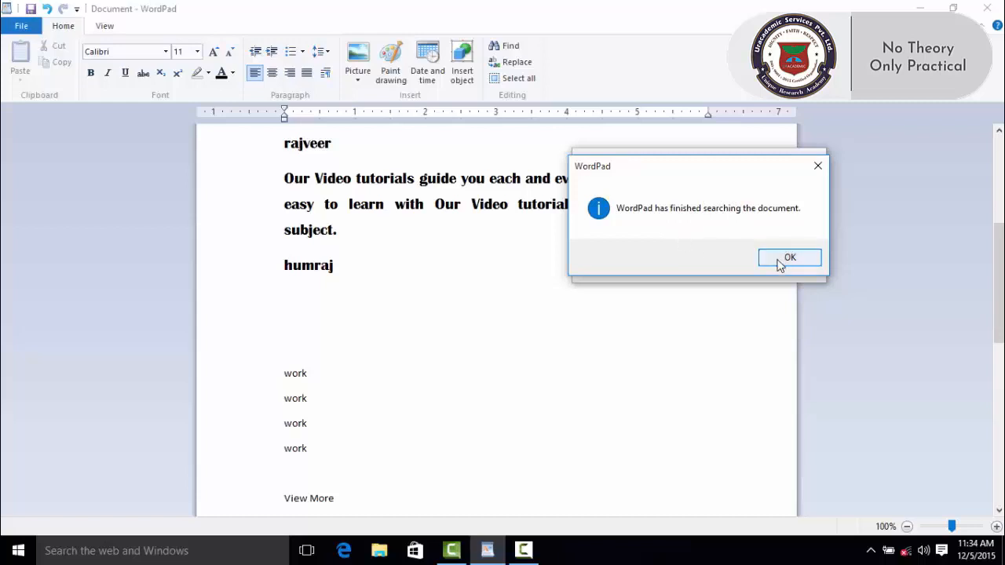
pyautogui.click(780, 261)
pyautogui.click(784, 246)
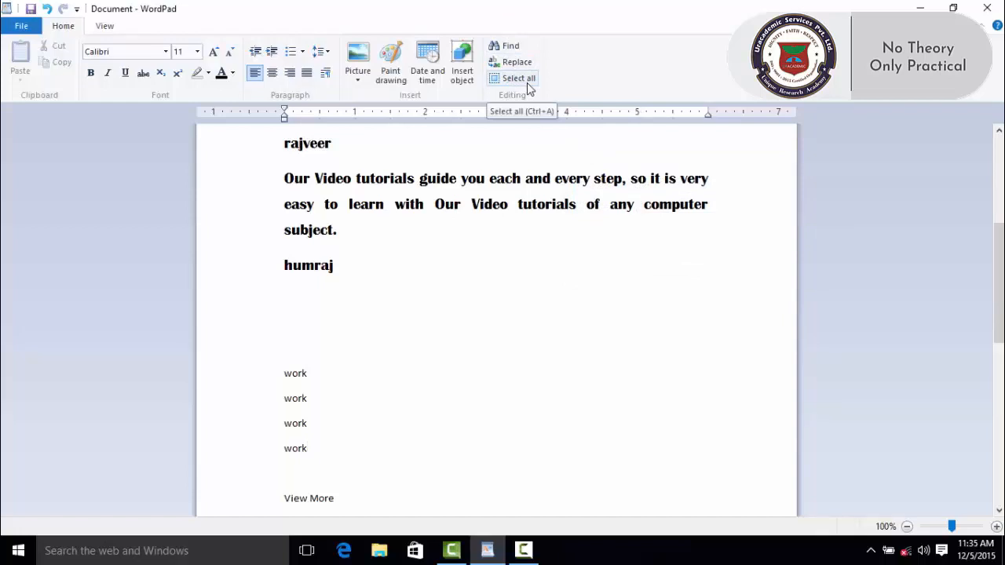
# Select the entire document, review the selection up to the opening lines, and clear it beside the COMPLETE TRAINING heading
pyautogui.scroll(5, 461, 244)
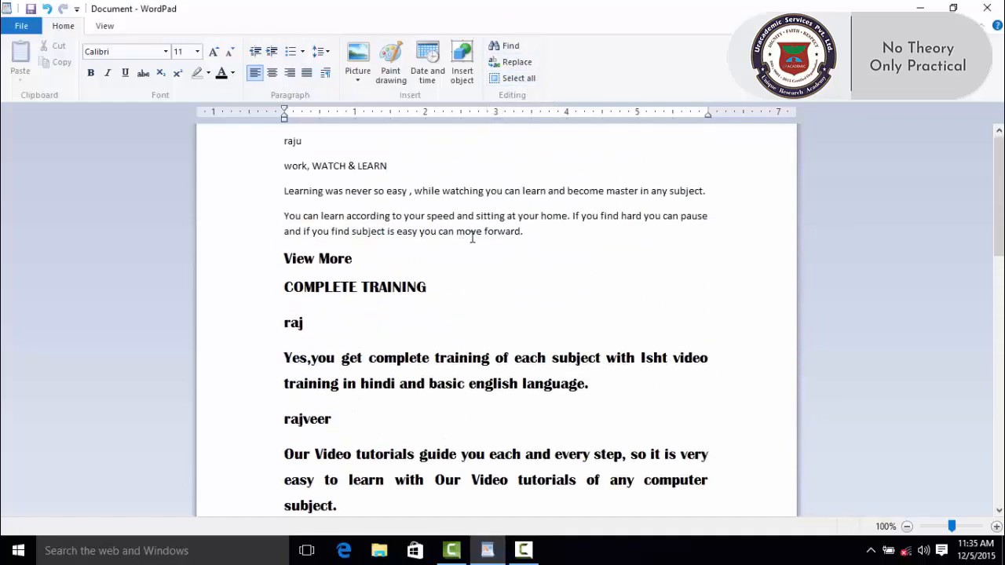
pyautogui.click(518, 78)
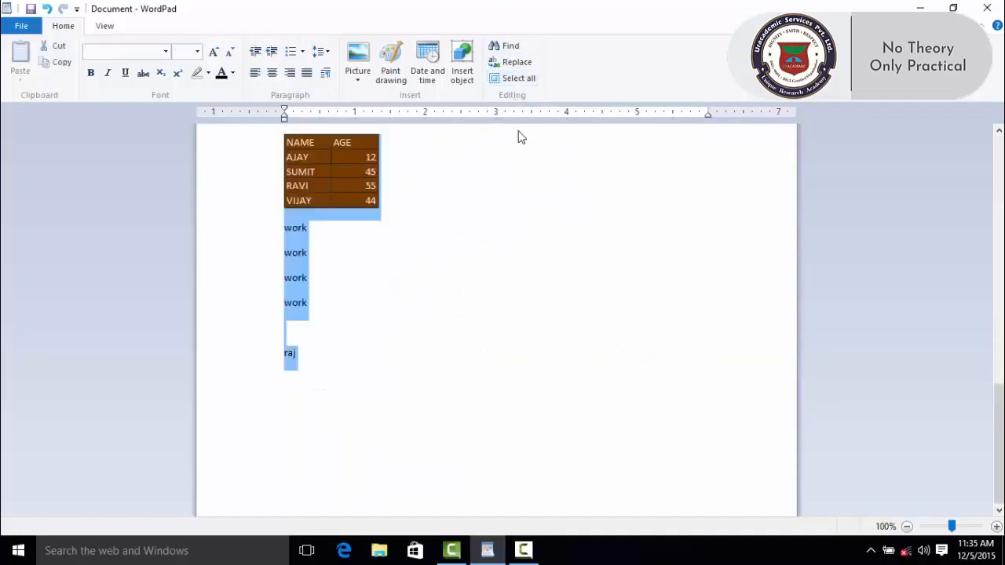
pyautogui.scroll(10, 521, 243)
pyautogui.scroll(6, 528, 239)
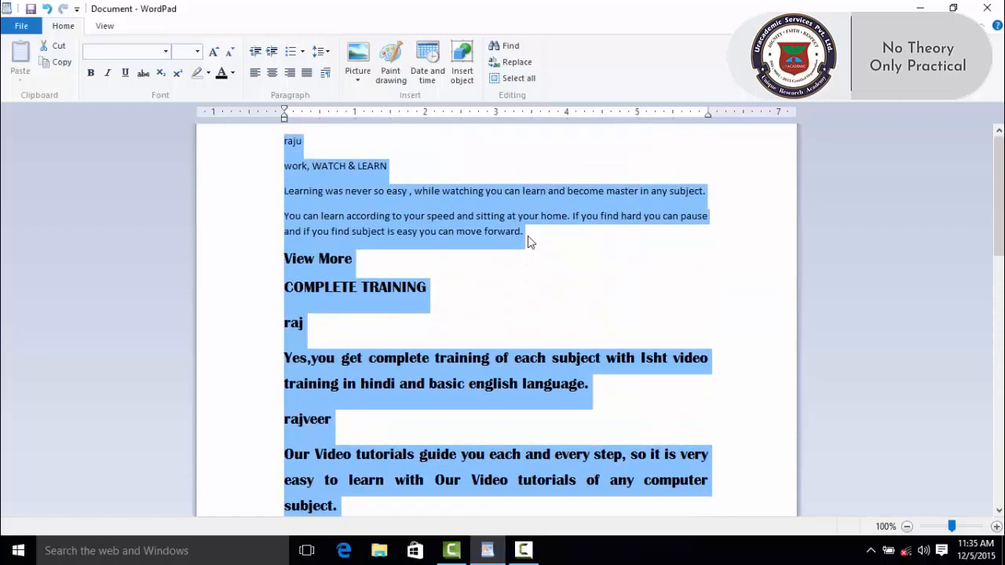
pyautogui.scroll(-2, 511, 235)
pyautogui.scroll(2, 493, 227)
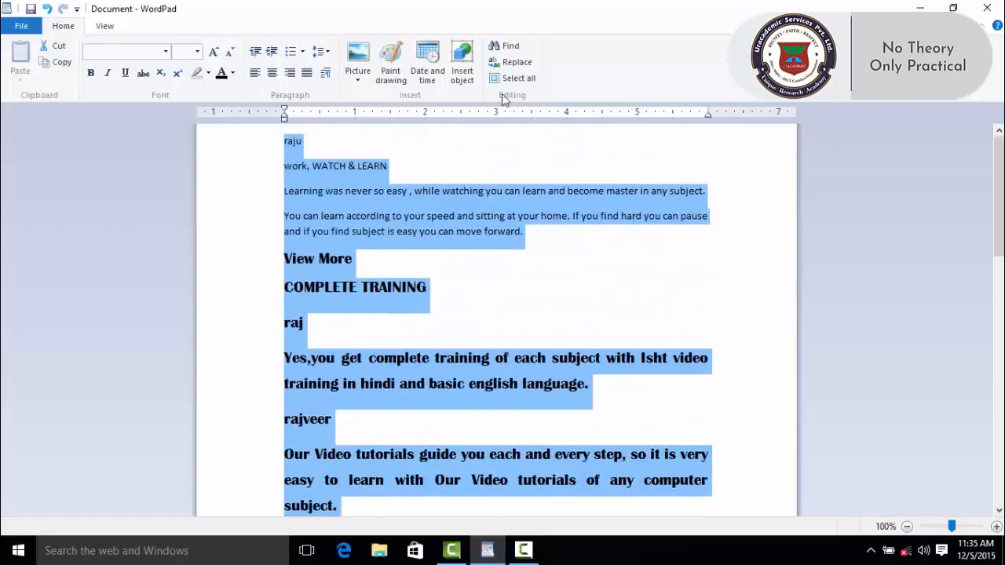
pyautogui.click(548, 293)
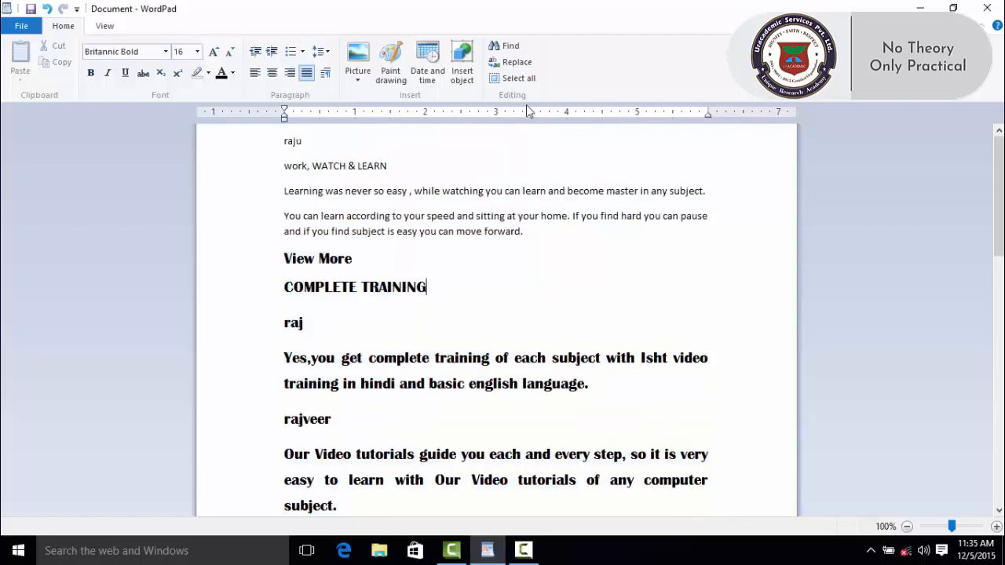
# Select all document content again, including the picture and table, and check the selection back to the first line
pyautogui.click(508, 78)
pyautogui.scroll(10, 496, 236)
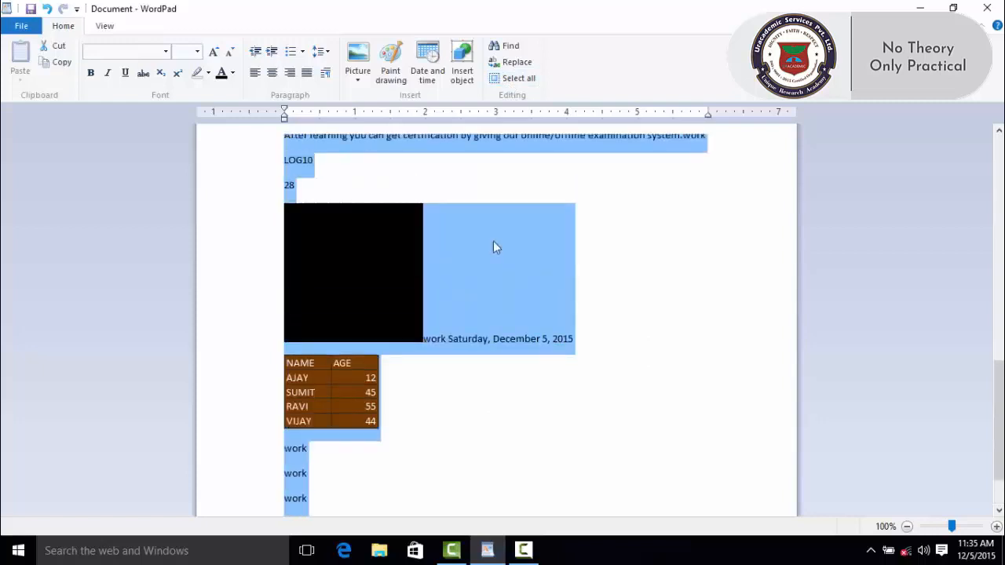
pyautogui.scroll(5, 506, 269)
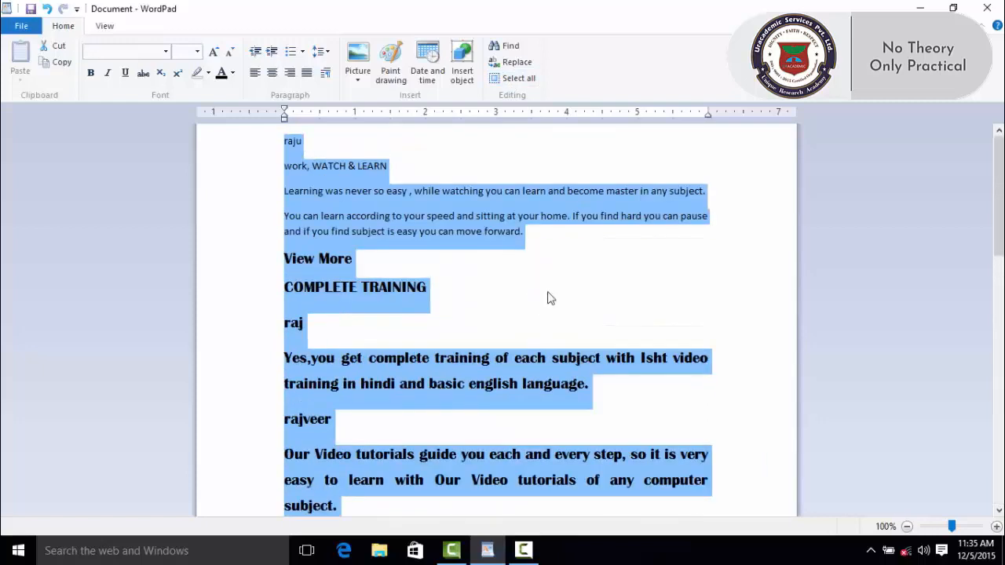
pyautogui.click(590, 259)
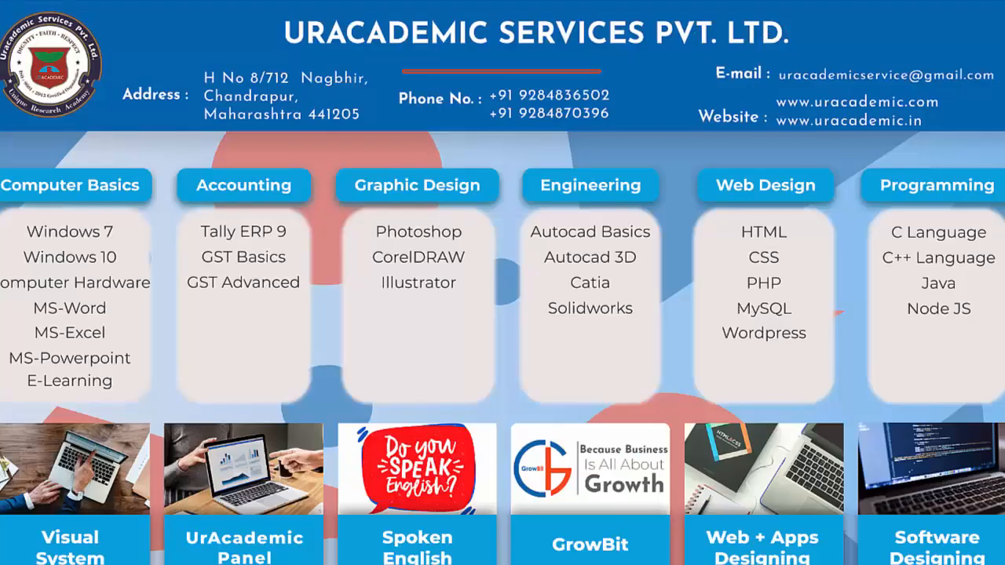